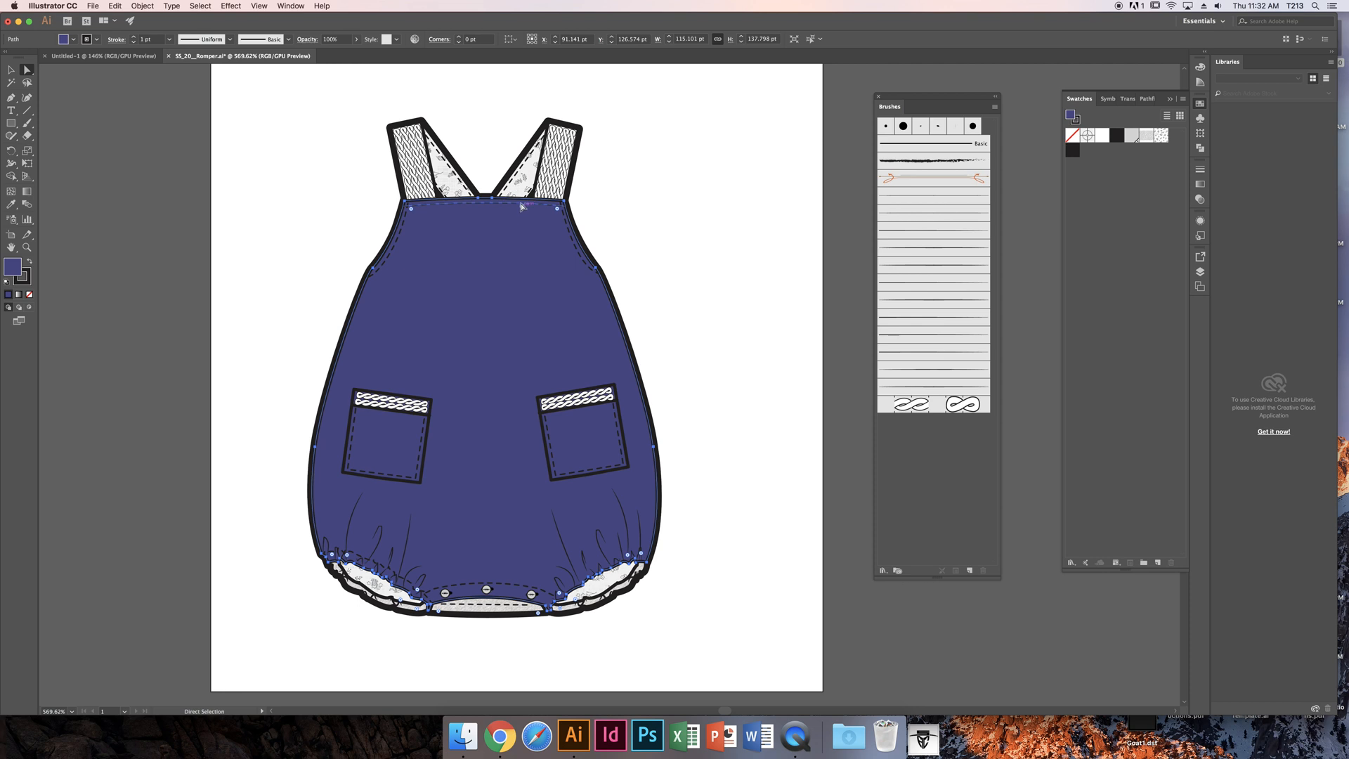
pyautogui.click(585, 266)
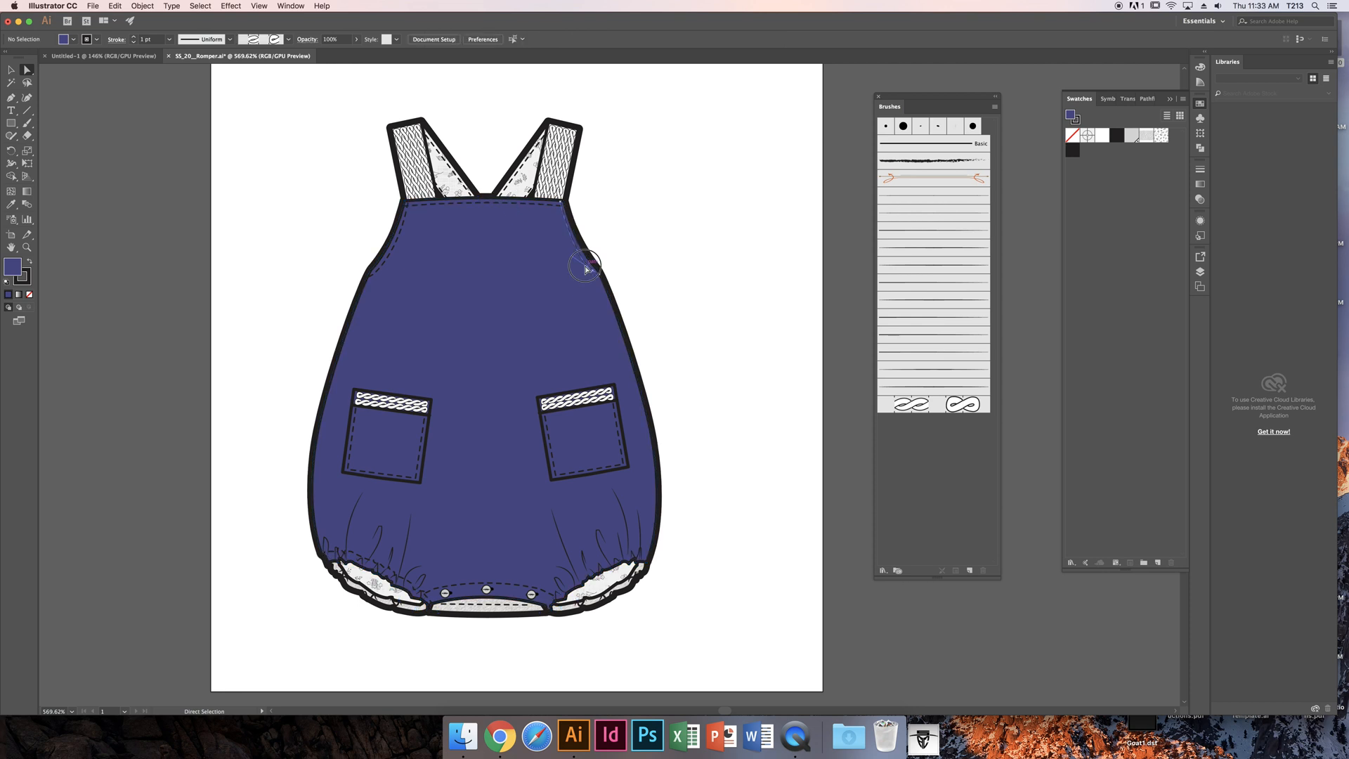
pyautogui.click(25, 278)
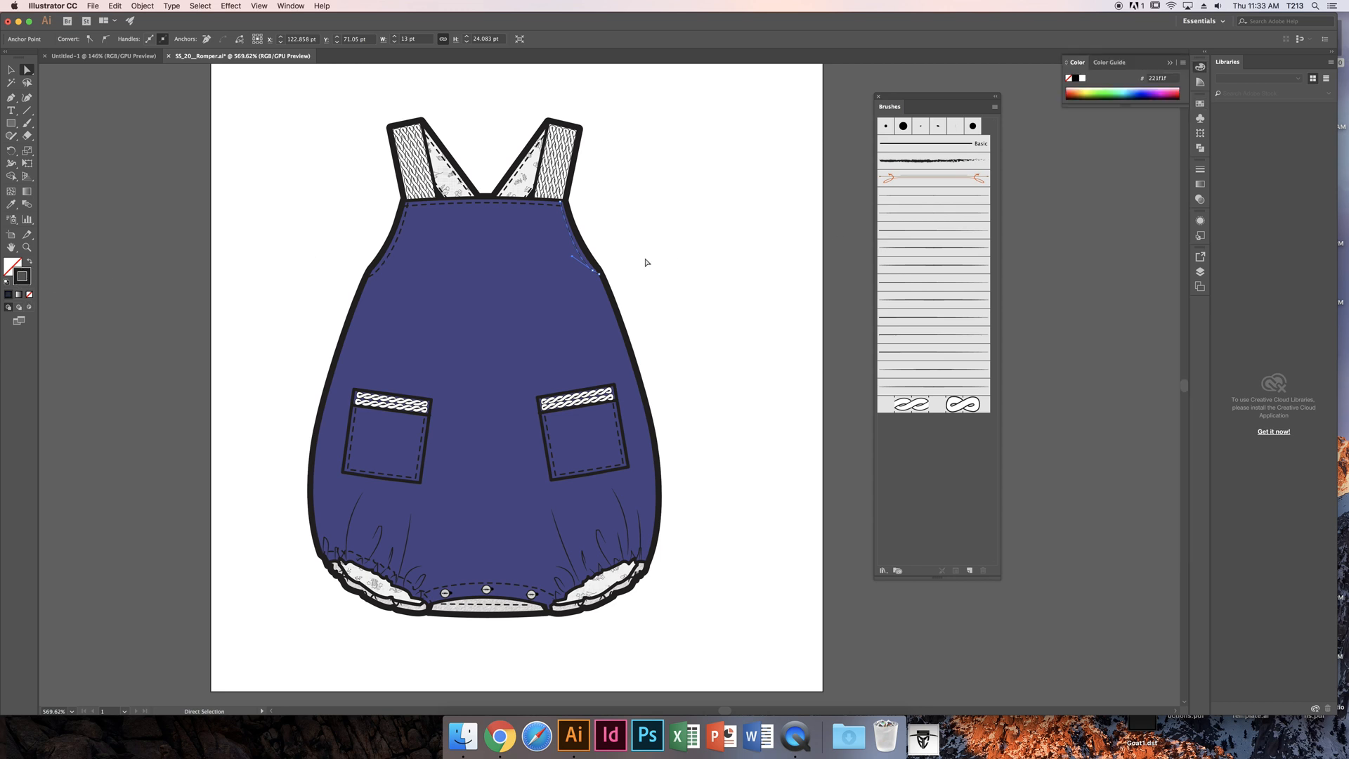
pyautogui.click(647, 233)
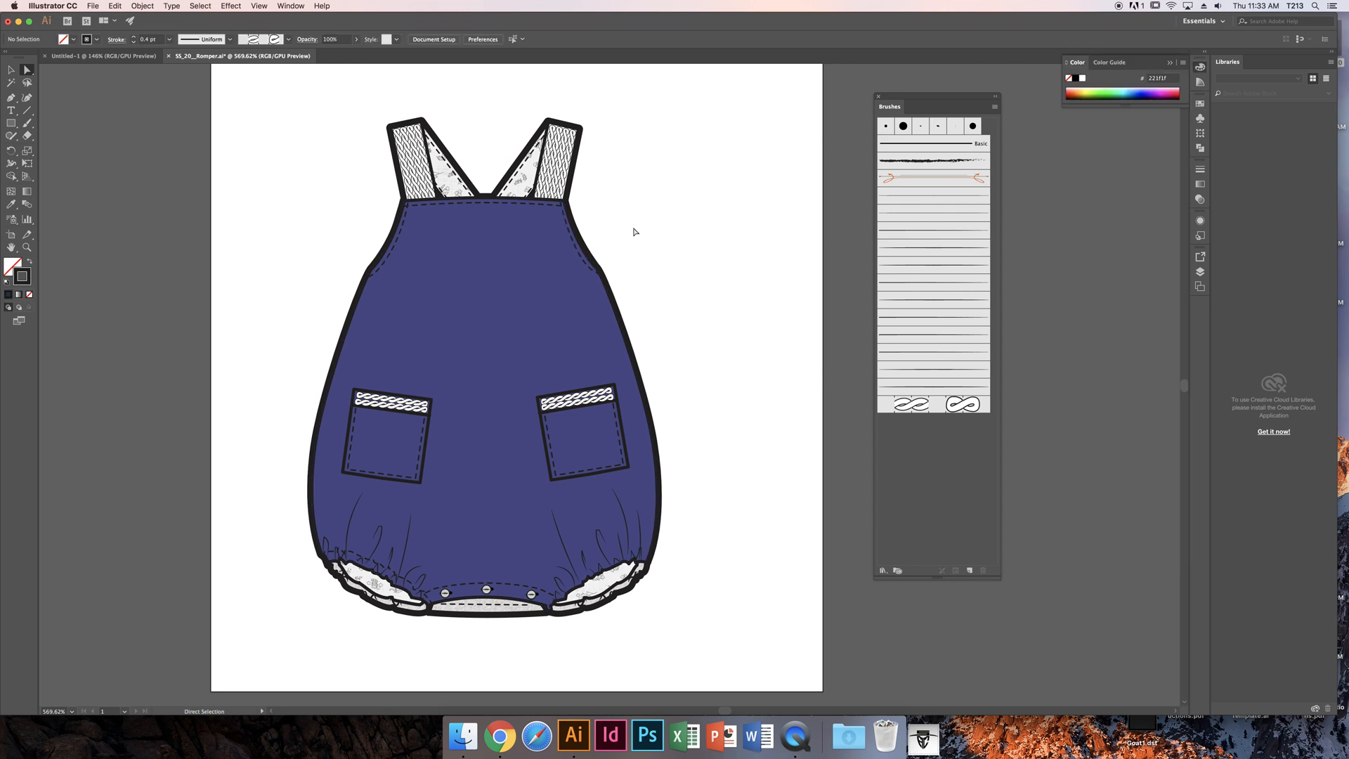
pyautogui.click(550, 444)
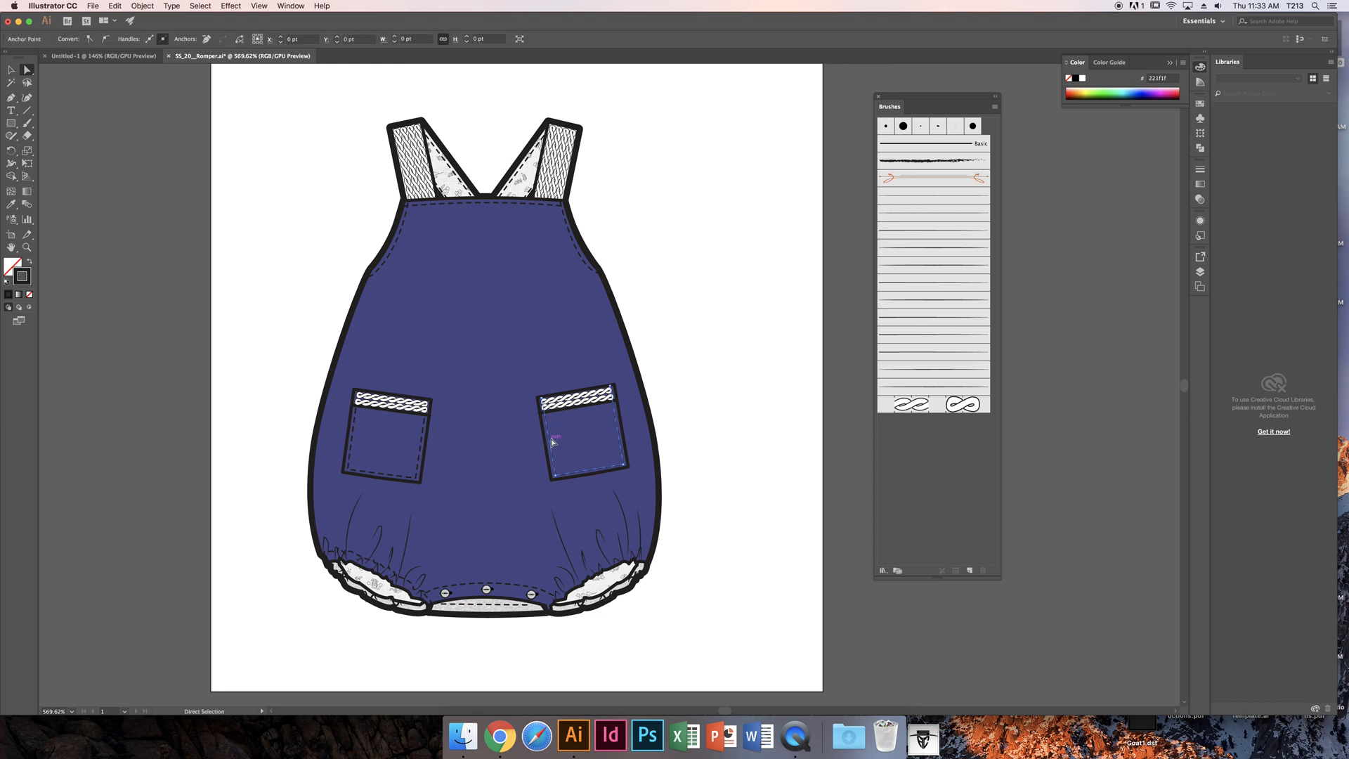
pyautogui.click(679, 372)
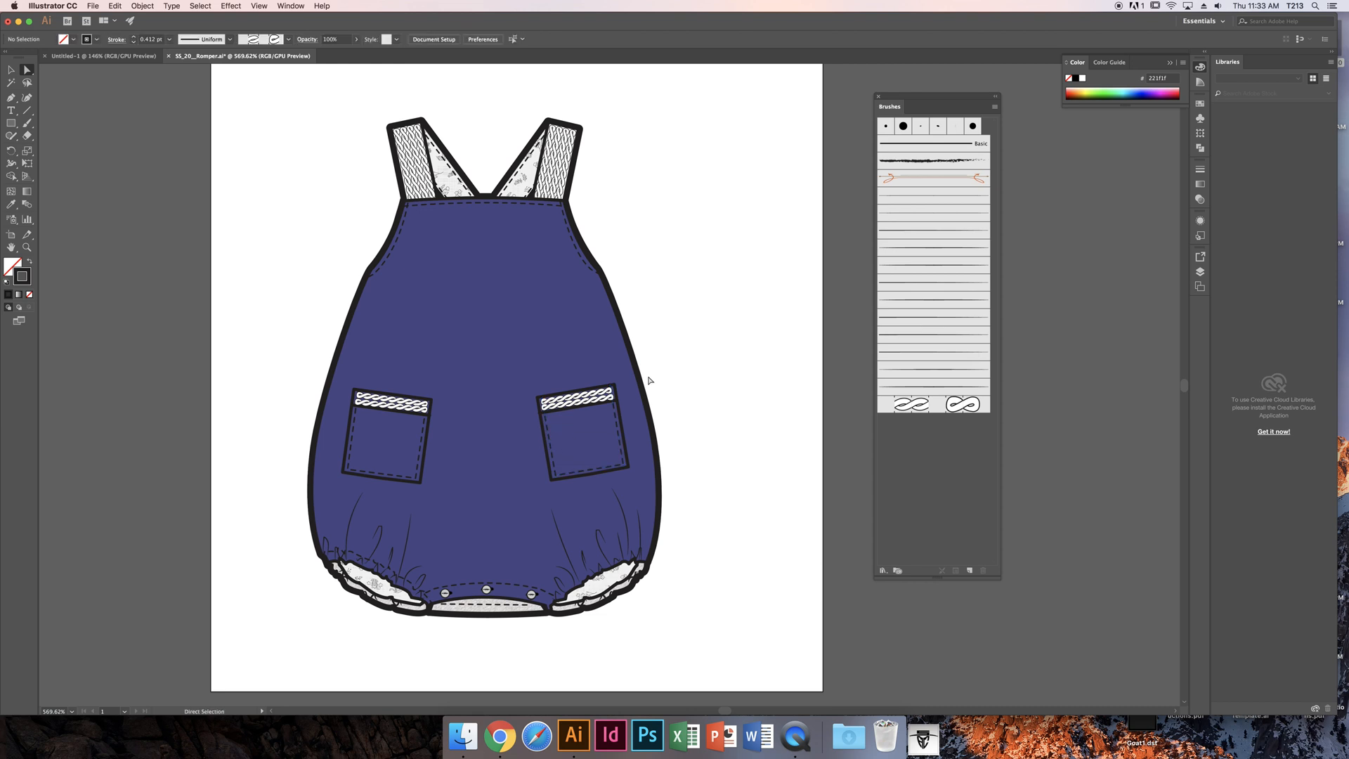
# - Give the right pocket's lower cable trim a bright green stroke and set Pattern Brush 22's colorization to Tints, applying it to existing strokes
pyautogui.click(580, 405)
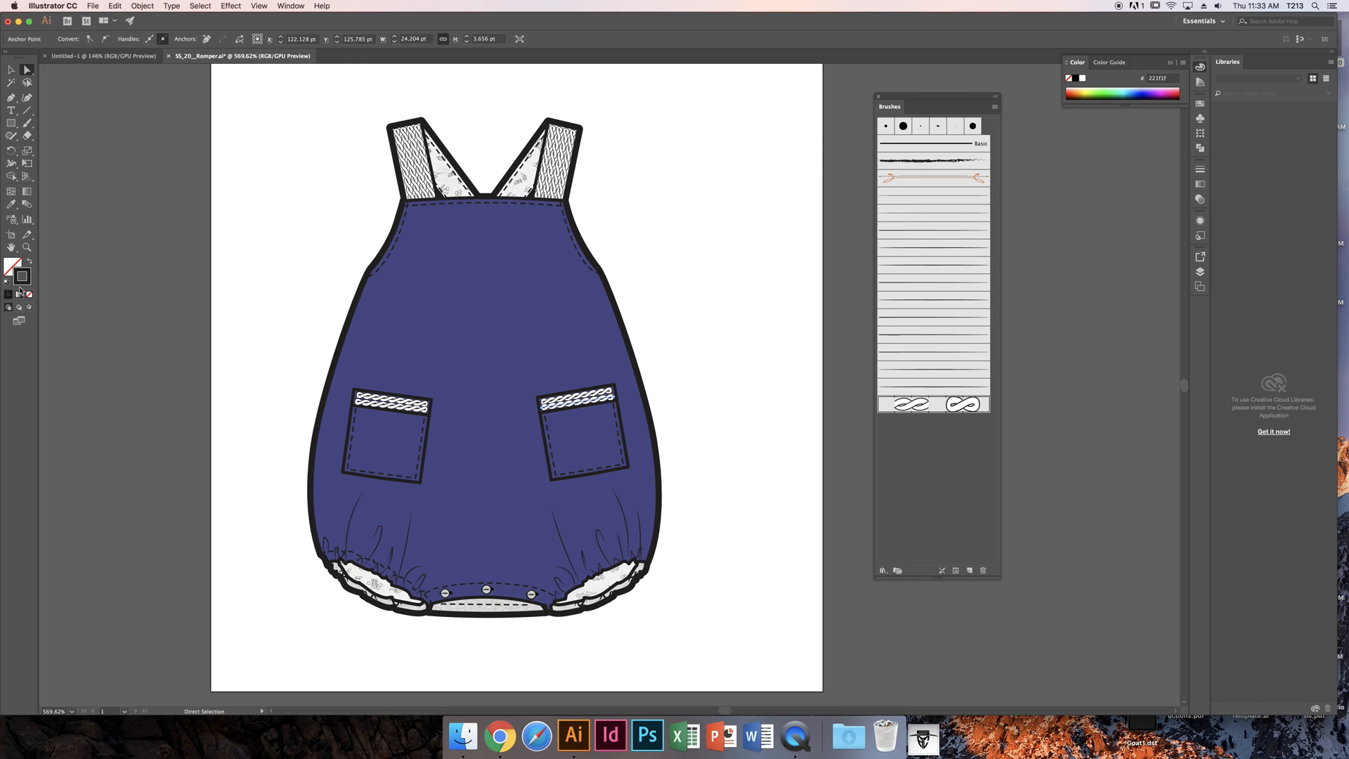
pyautogui.click(1108, 89)
pyautogui.doubleClick(953, 406)
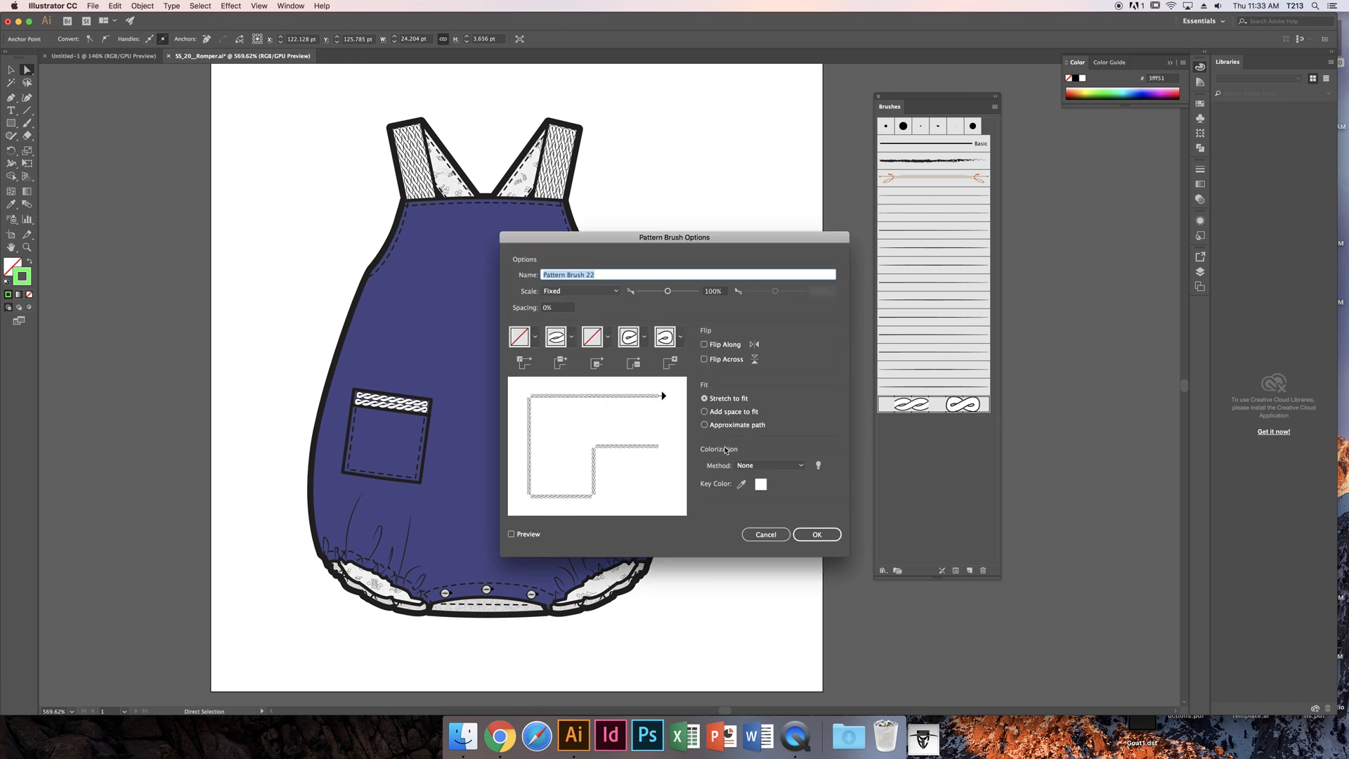
pyautogui.click(778, 466)
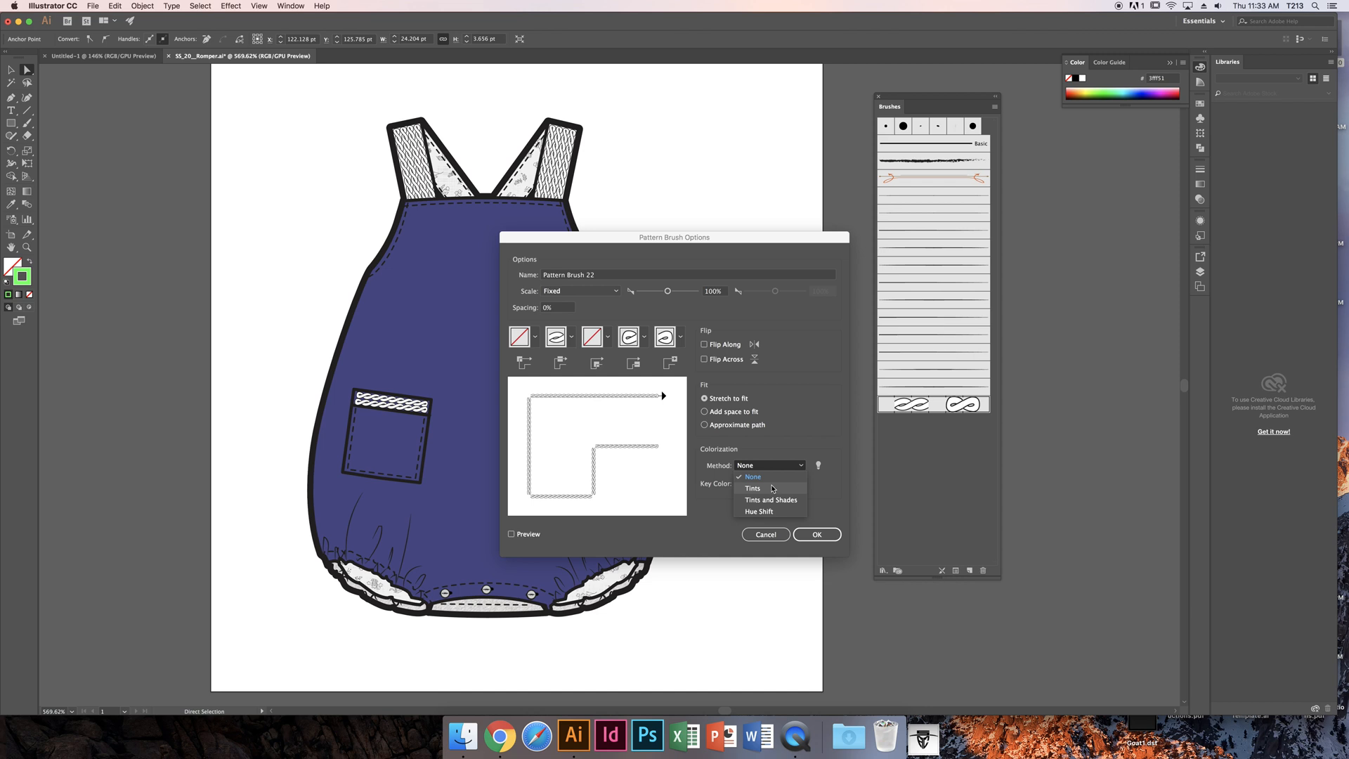
pyautogui.click(772, 488)
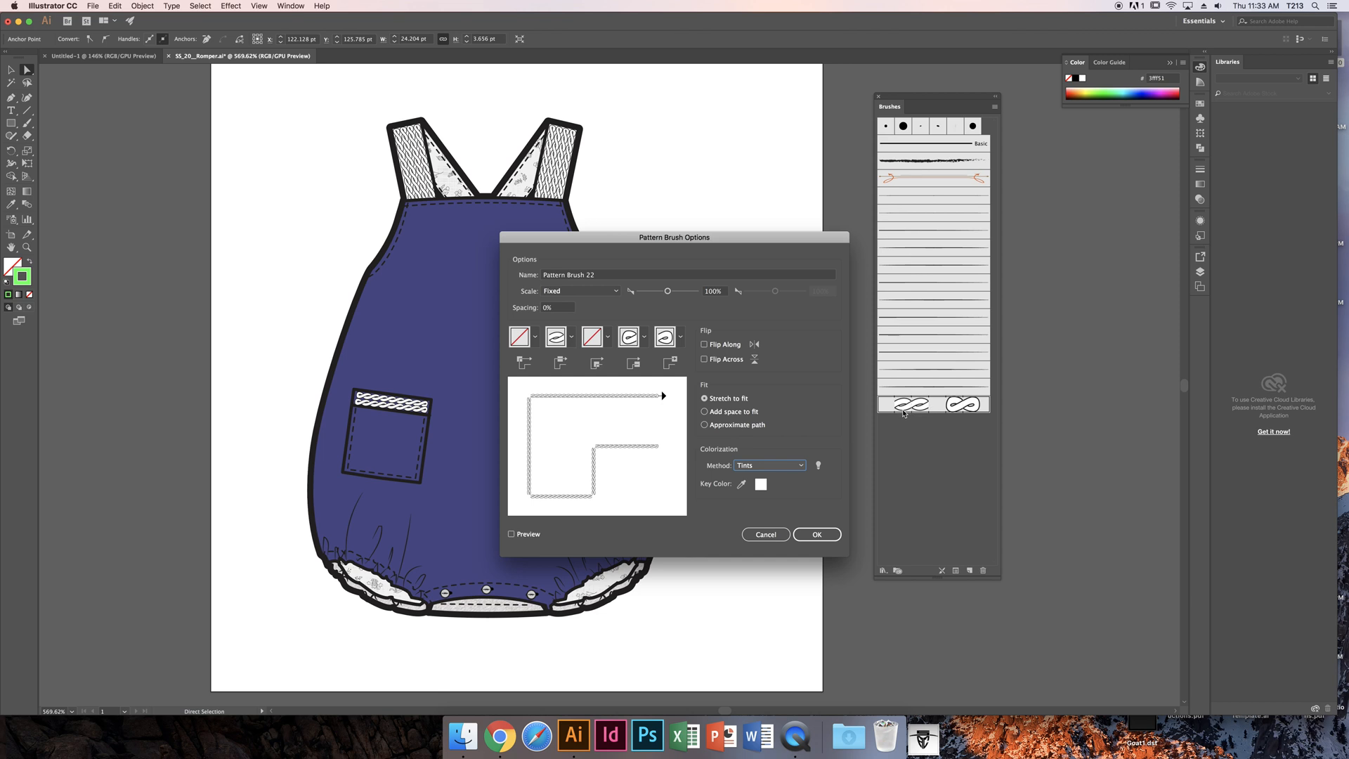
pyautogui.click(816, 537)
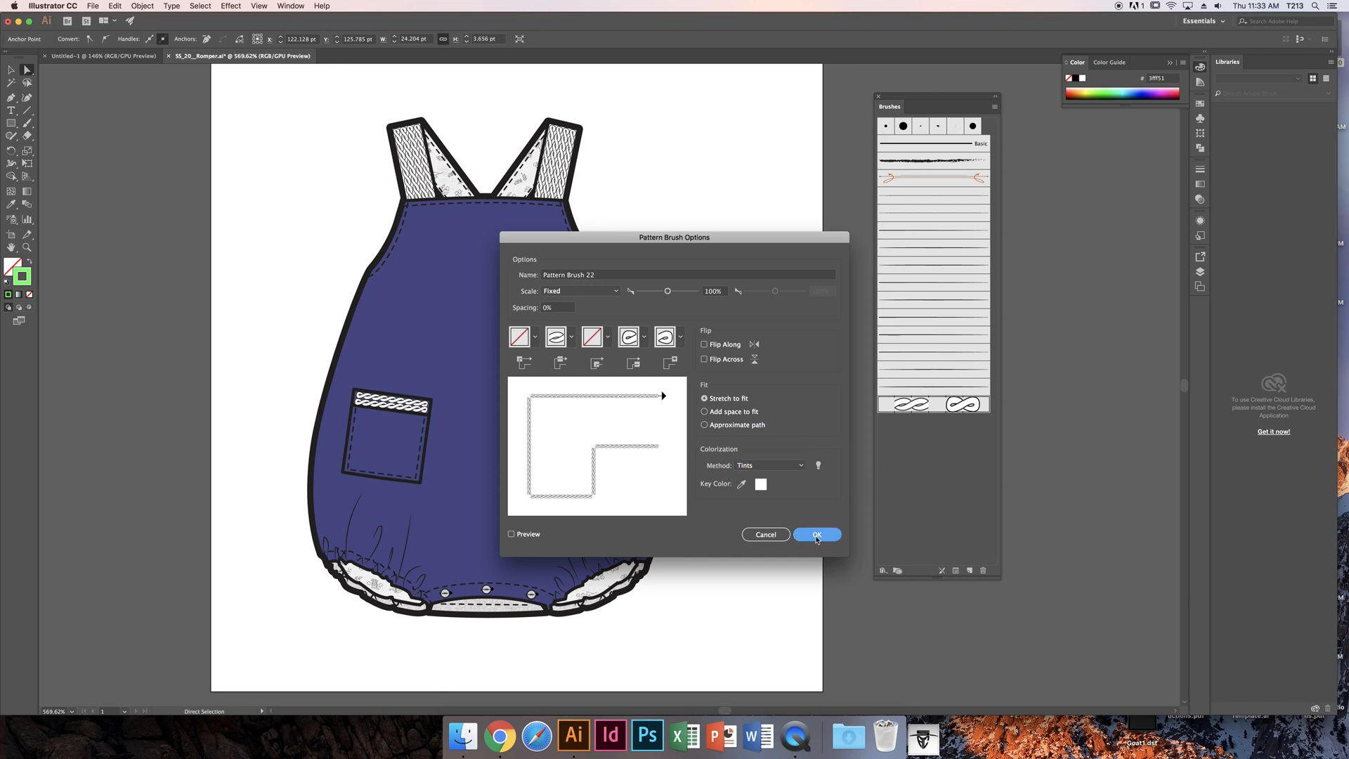
pyautogui.click(672, 383)
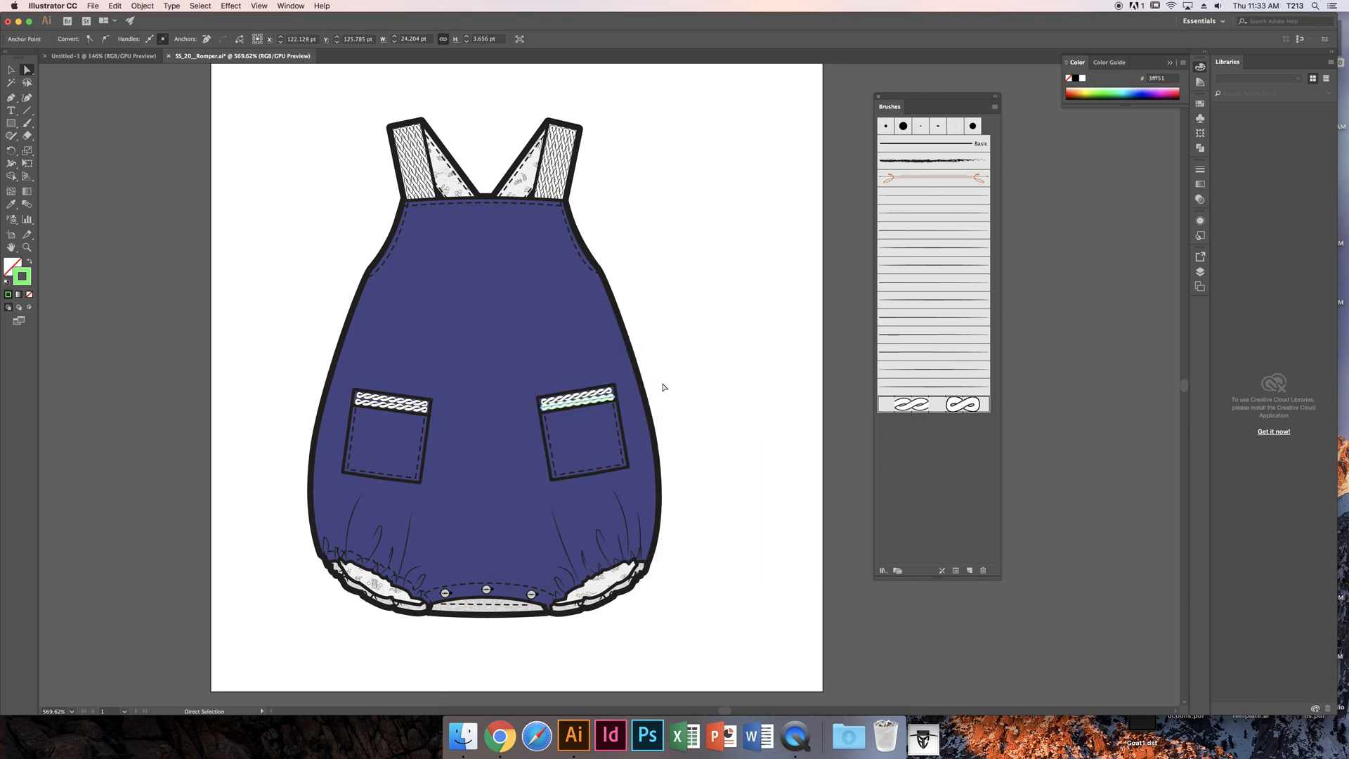
# - Set the cable brush's colorization method to Tints and Shades and apply the change to the existing pocket strokes
pyautogui.click(27, 246)
pyautogui.moveTo(553, 369); pyautogui.dragTo(657, 473)
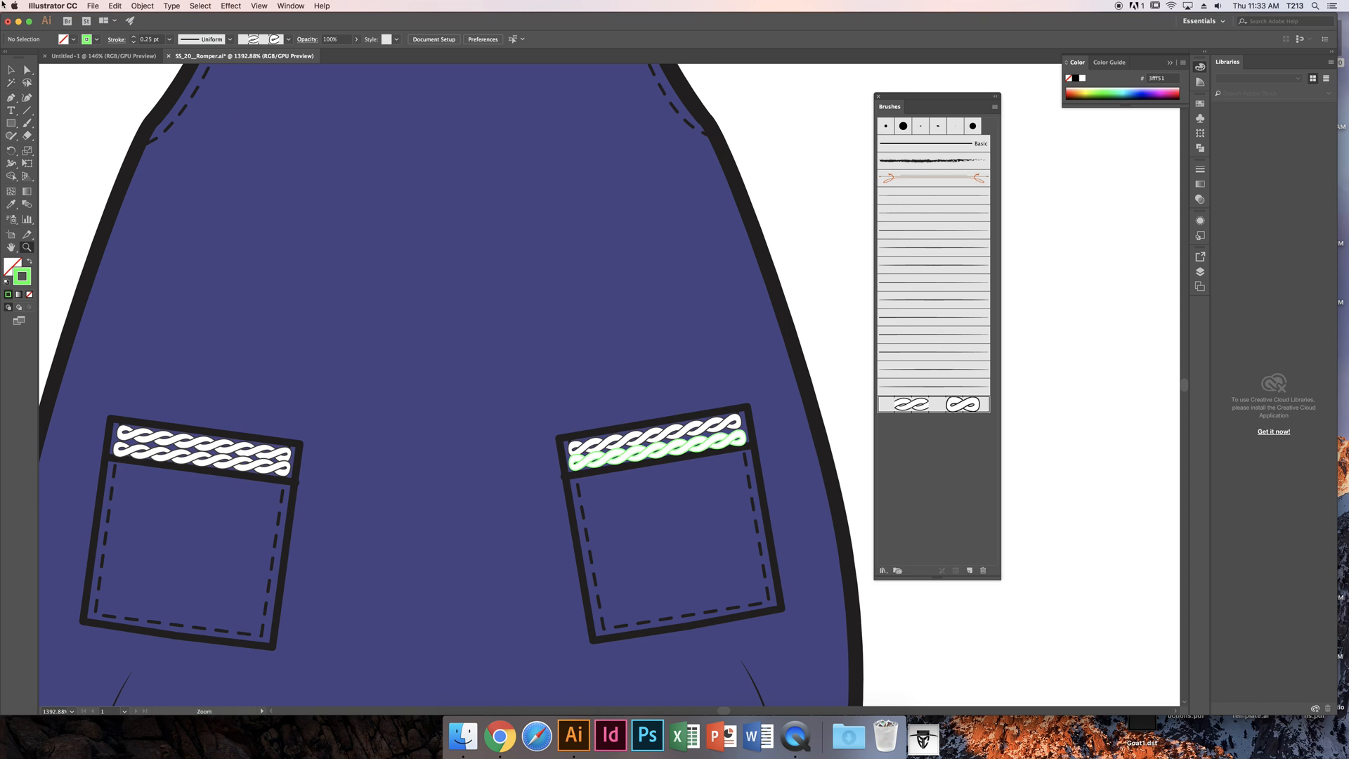
pyautogui.doubleClick(907, 405)
pyautogui.click(770, 465)
pyautogui.click(756, 503)
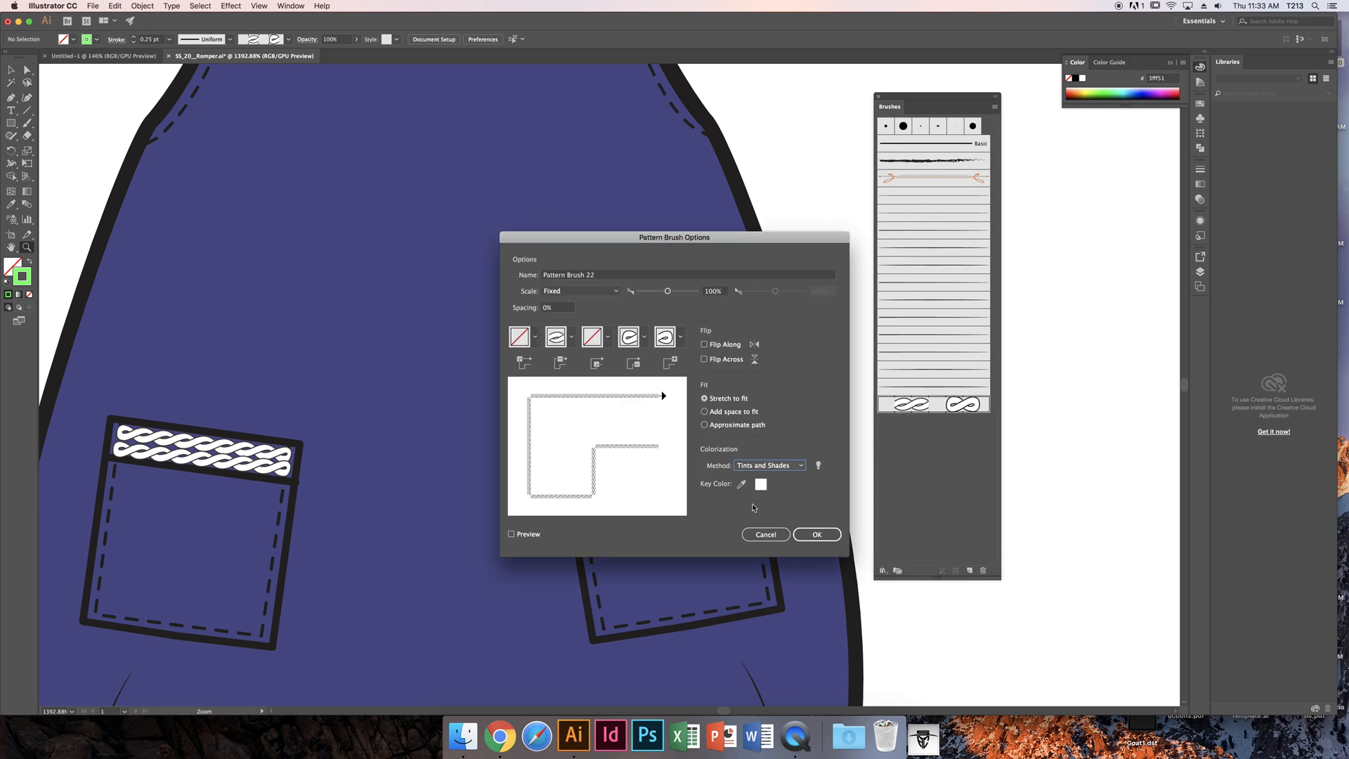
pyautogui.click(818, 535)
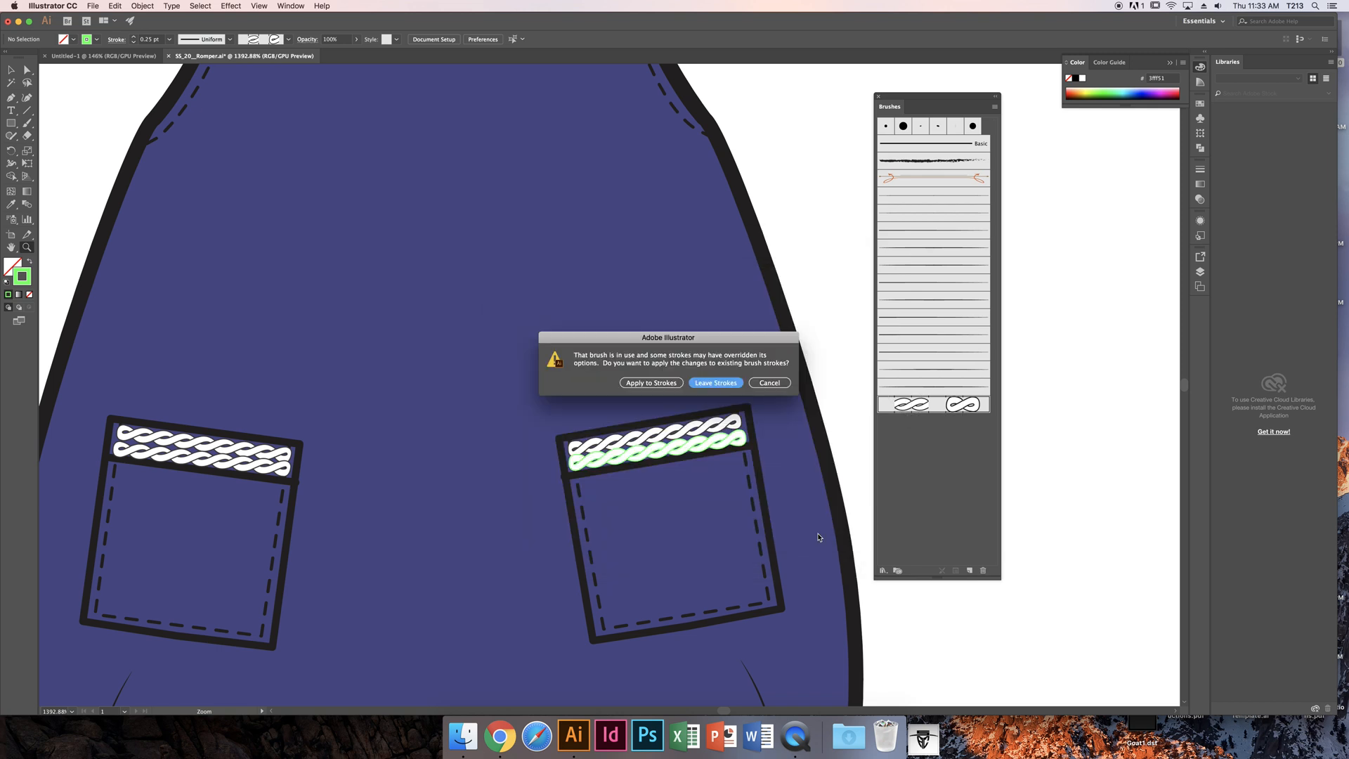
pyautogui.click(651, 383)
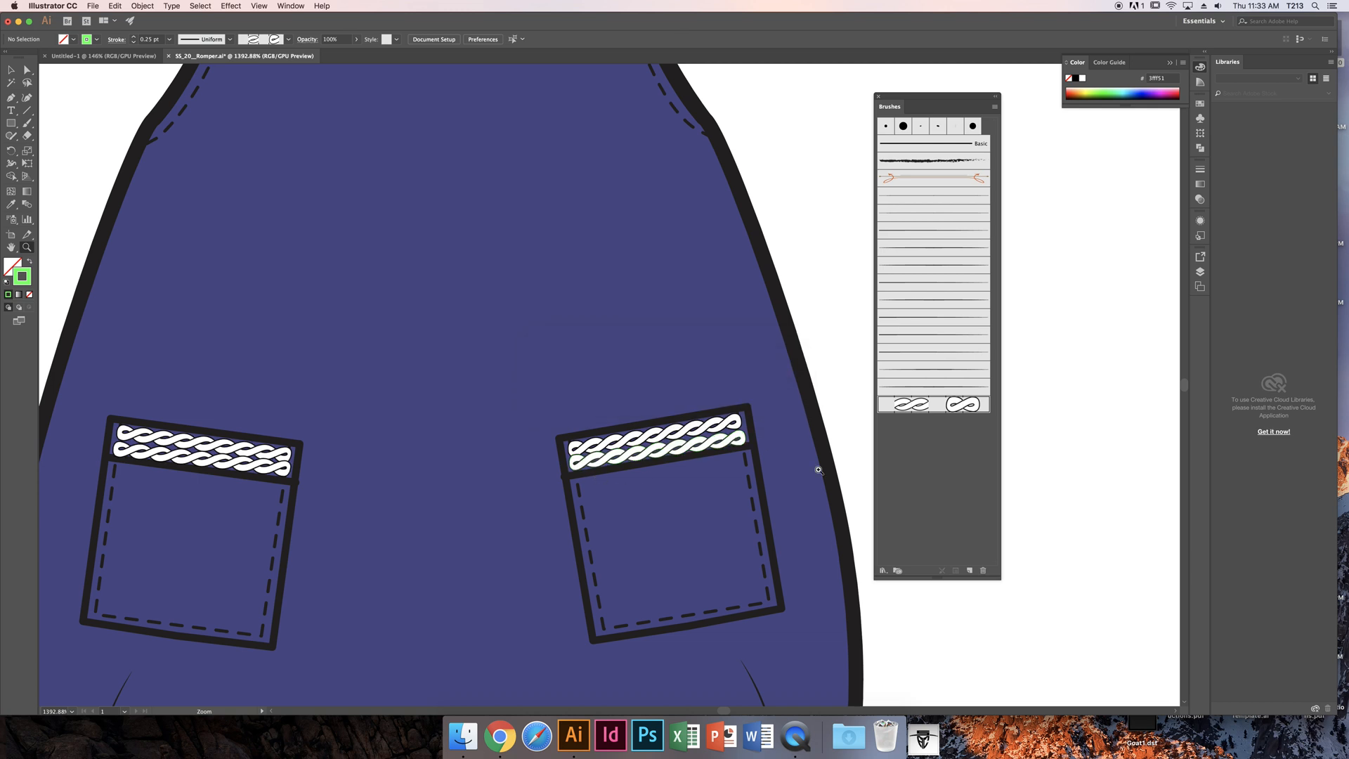
# - Try the Hue Shift colorization method on the cable brush and apply it to the existing strokes
pyautogui.doubleClick(912, 404)
pyautogui.click(769, 465)
pyautogui.click(767, 512)
pyautogui.click(808, 536)
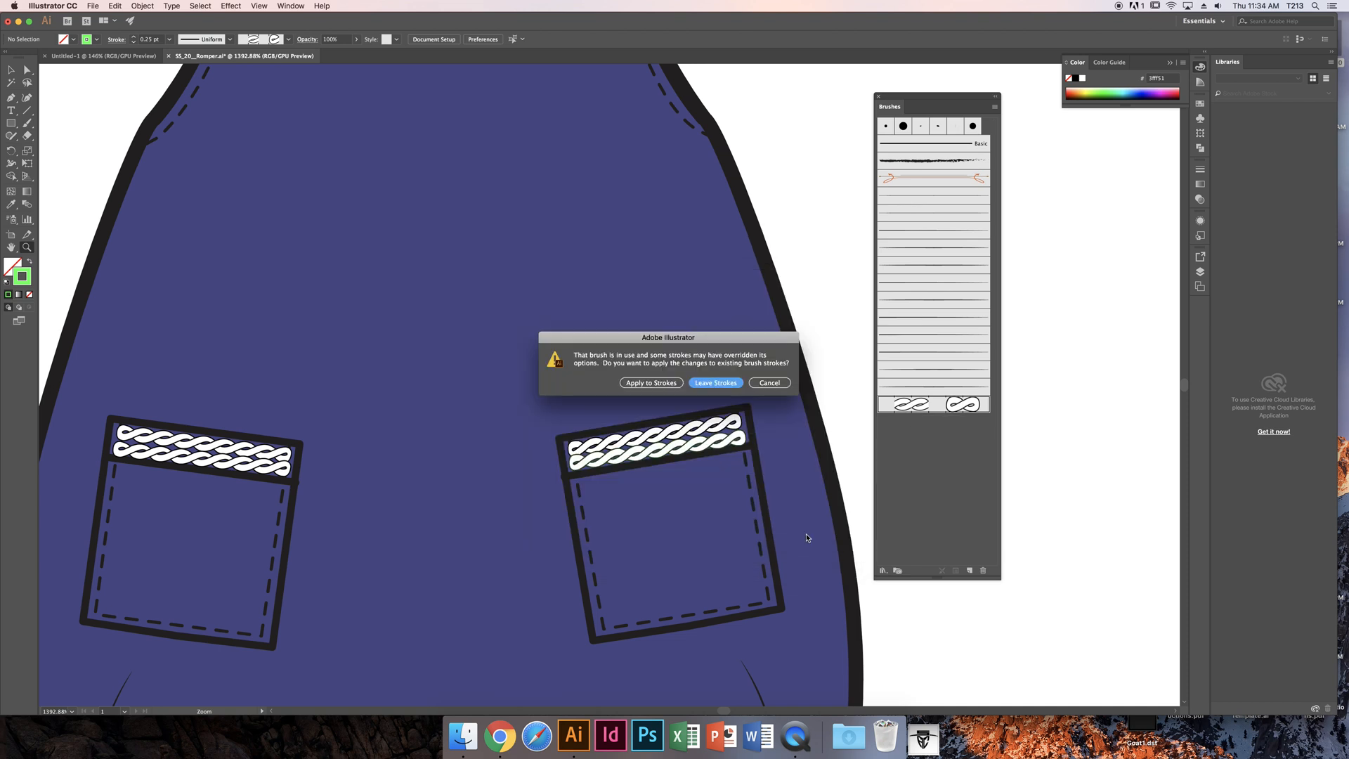
pyautogui.click(651, 382)
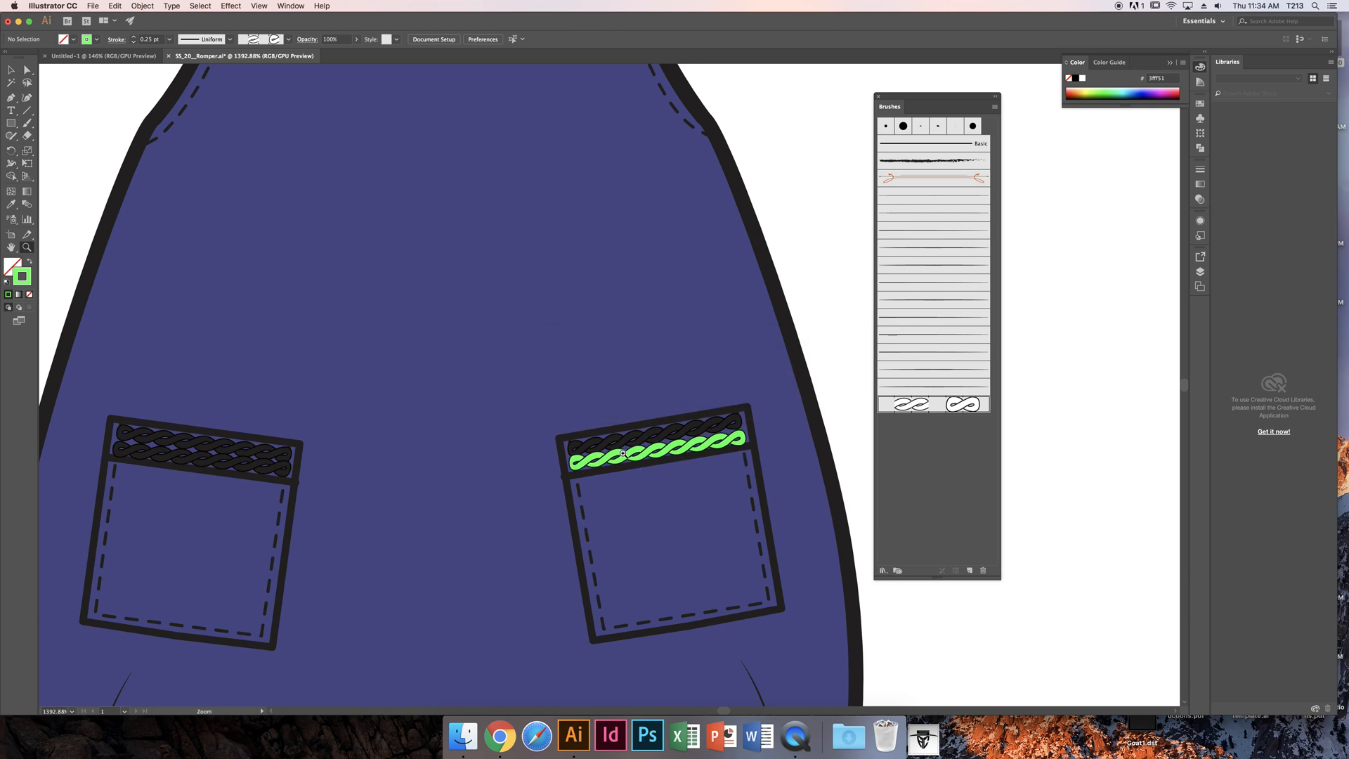
# - Set the cable pattern brush's colorization method back to Tints and apply it to the existing strokes
pyautogui.doubleClick(922, 406)
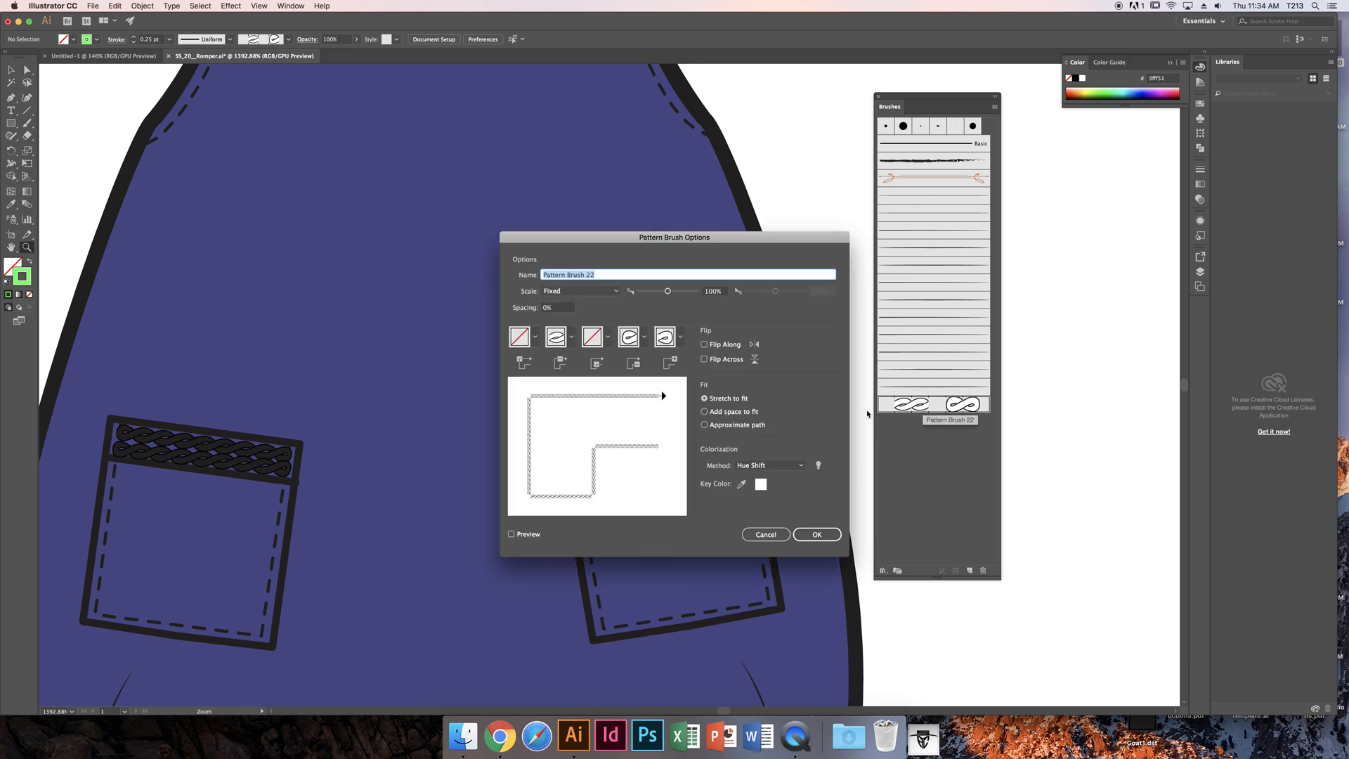
pyautogui.click(751, 466)
pyautogui.click(754, 490)
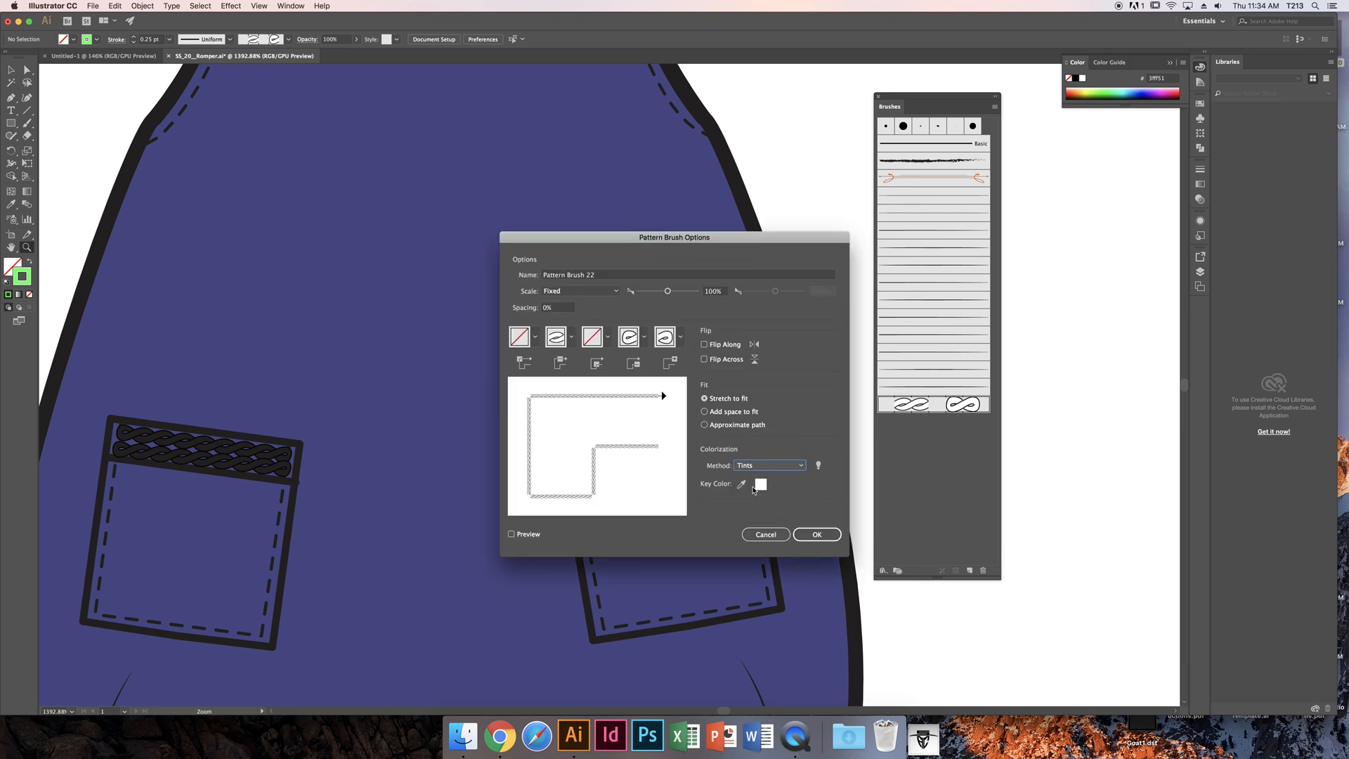
pyautogui.click(809, 536)
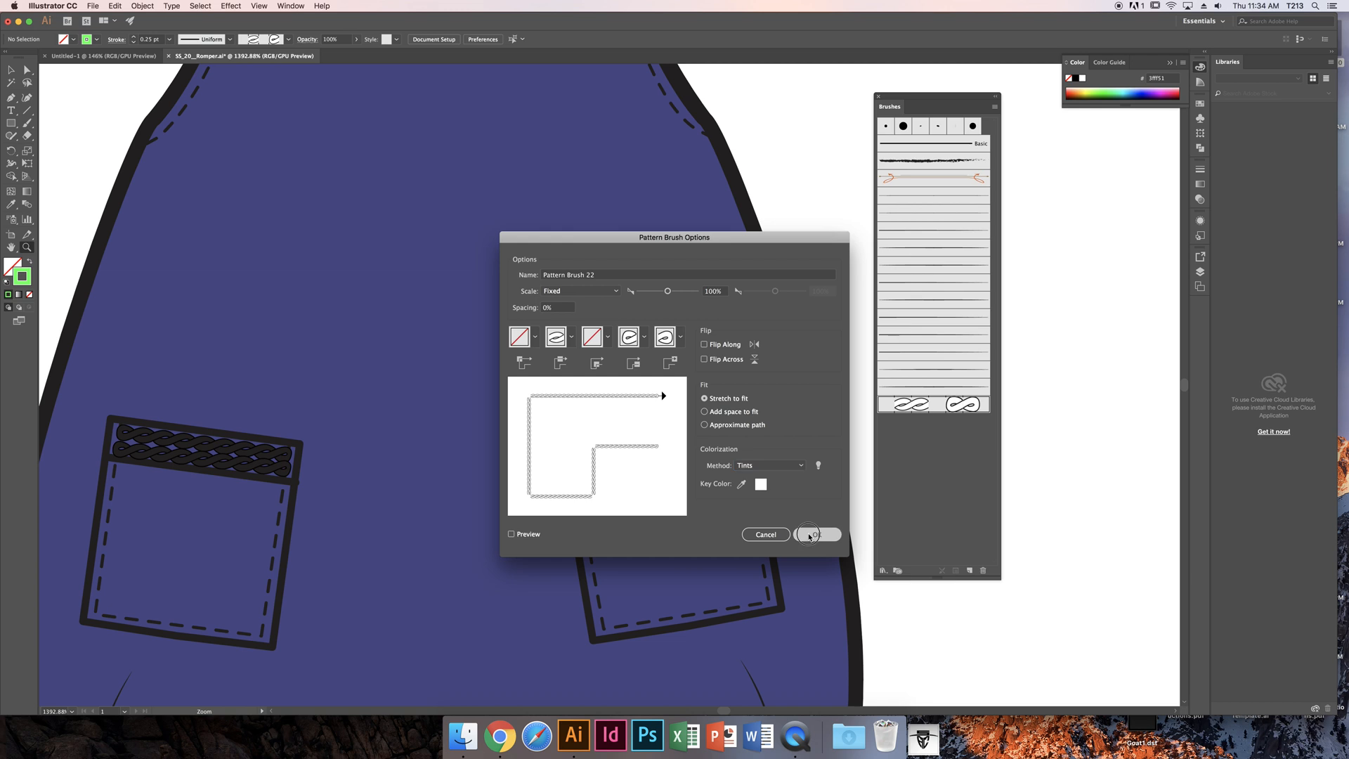
pyautogui.click(642, 386)
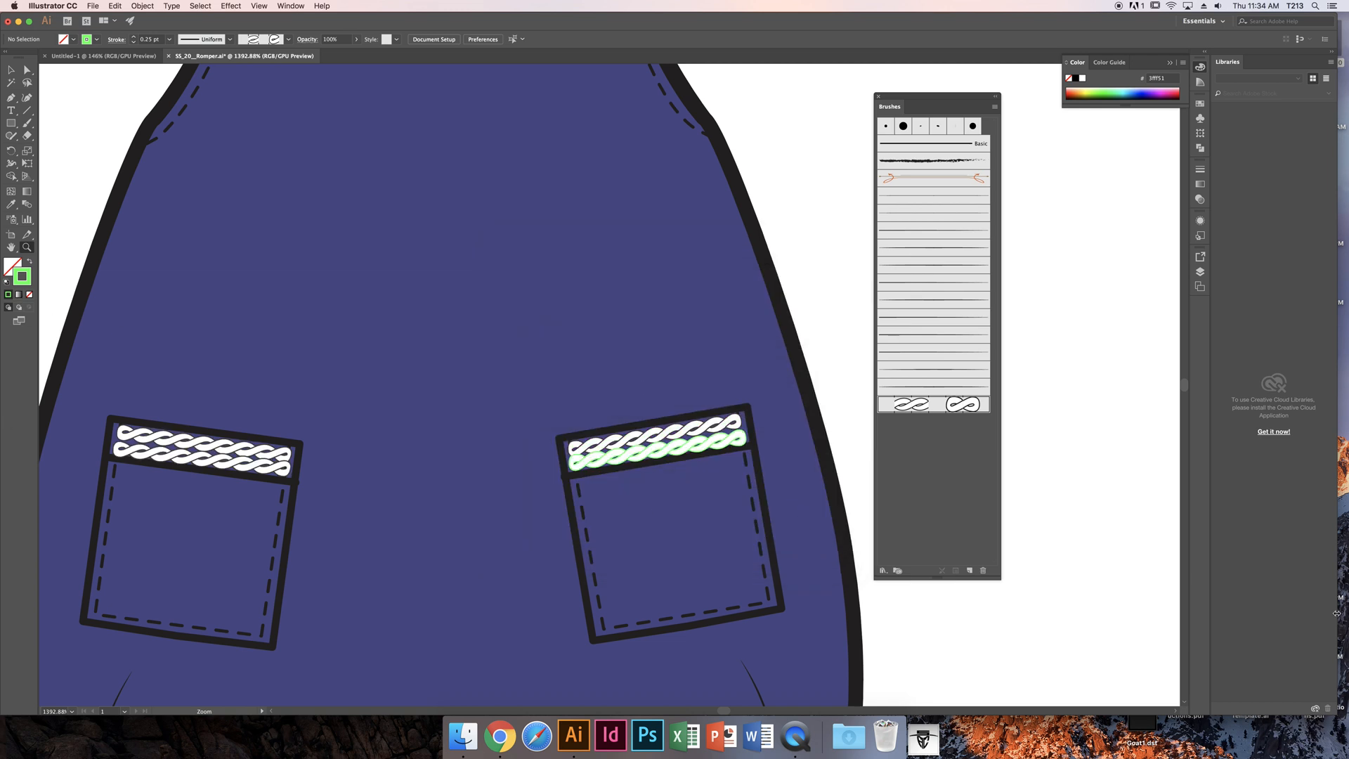
pyautogui.doubleClick(926, 409)
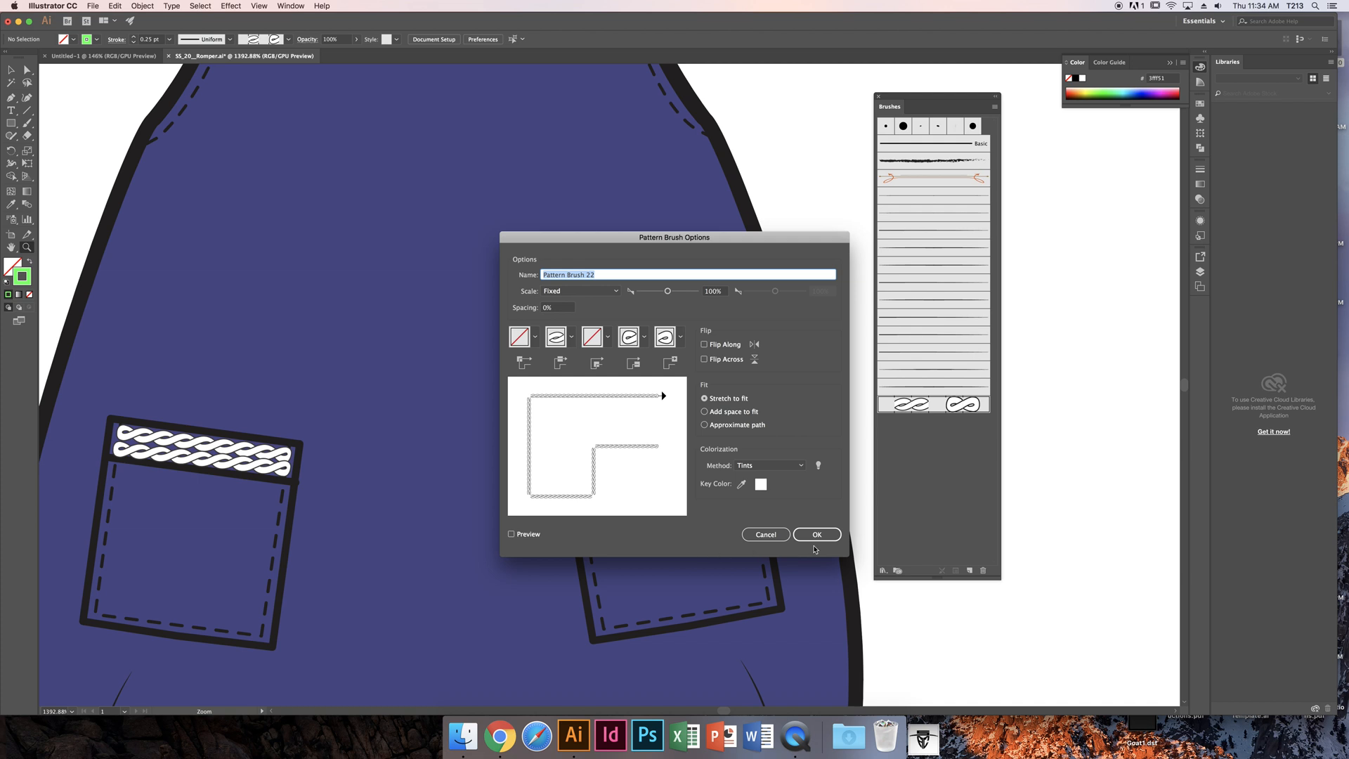
pyautogui.click(765, 535)
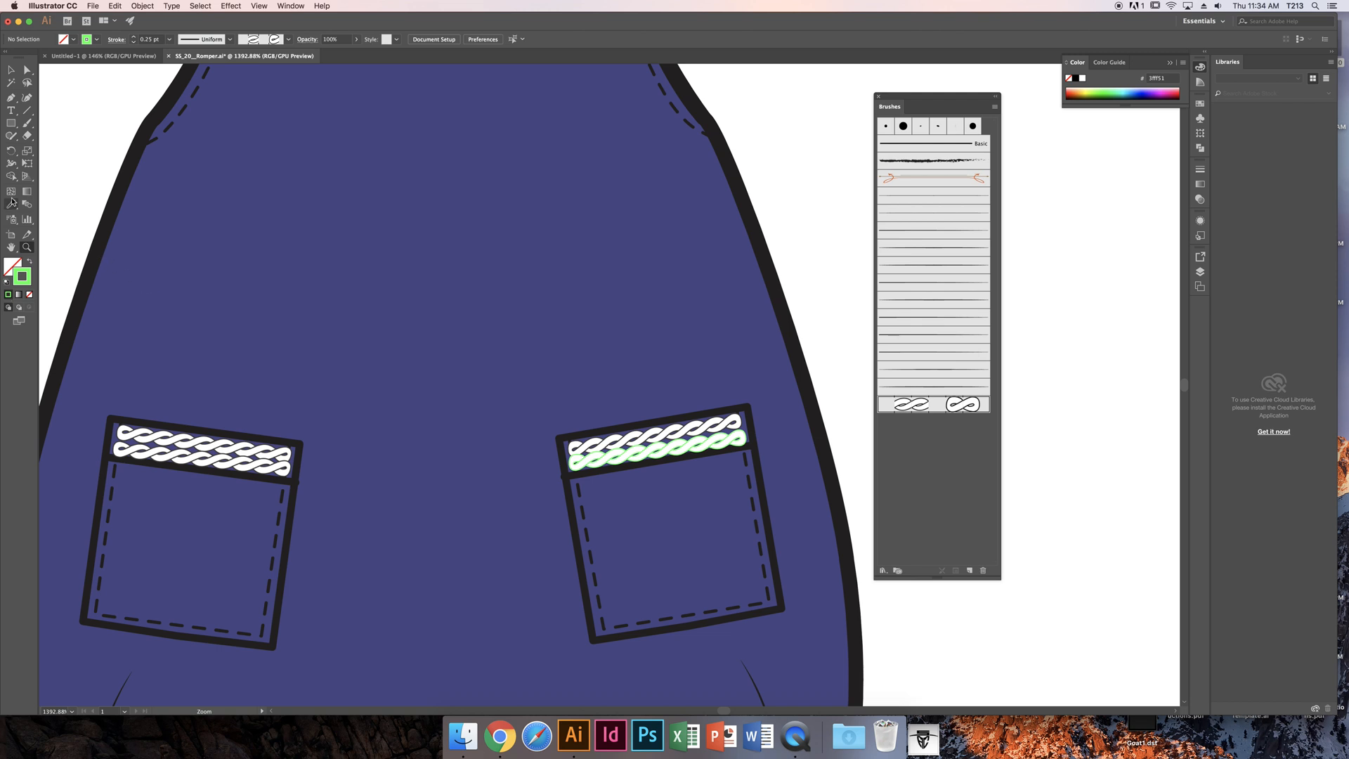
# - Draw a short horizontal green line about 2.5 pt long on the blank area beside the romper's left armhole
pyautogui.click(11, 98)
pyautogui.click(65, 128)
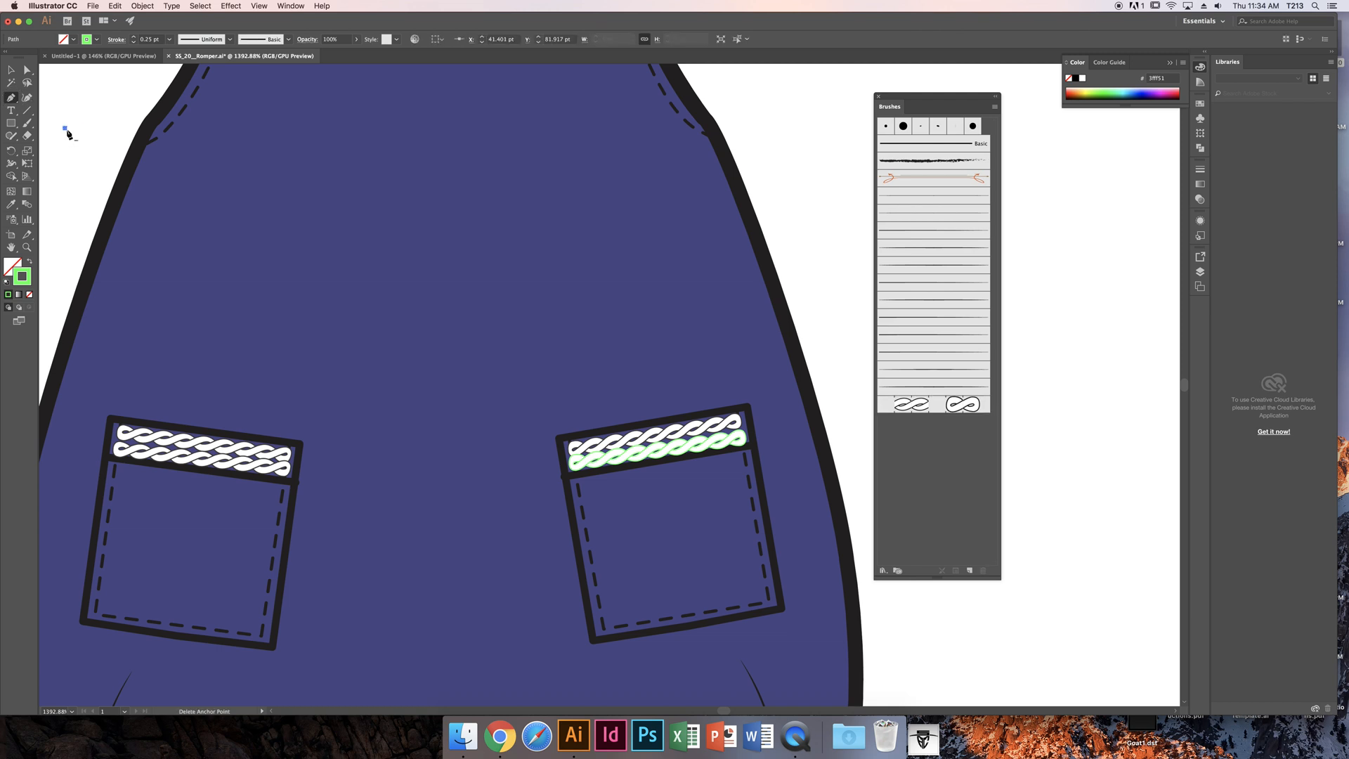
pyautogui.click(83, 129)
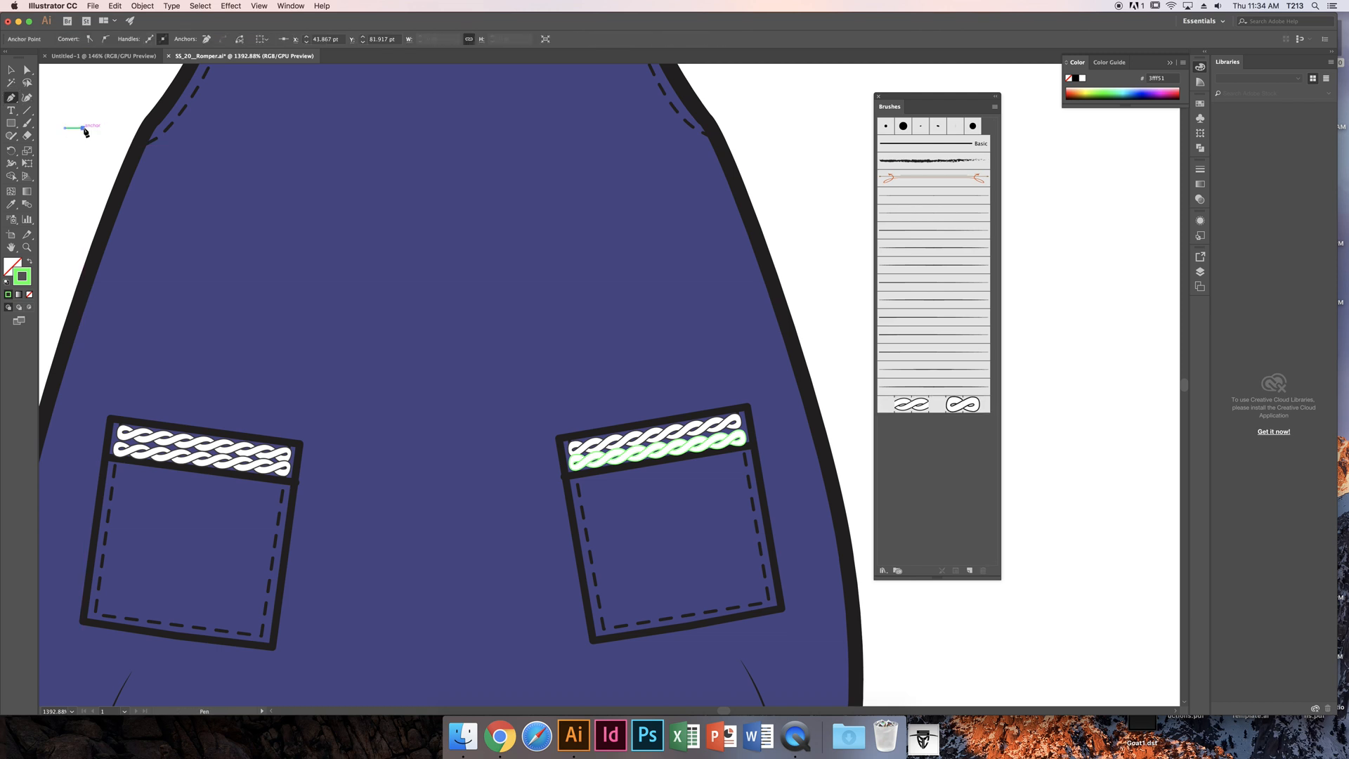
pyautogui.press('v')
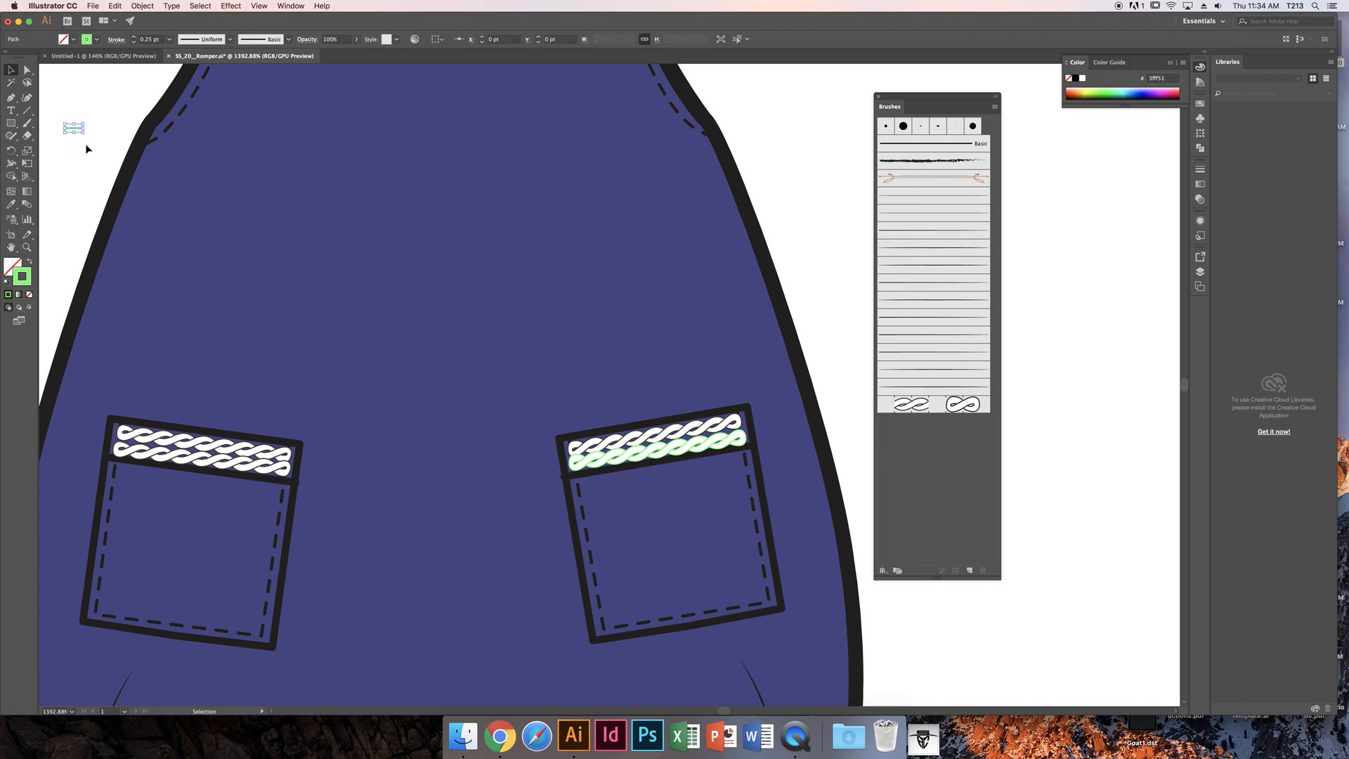
# - Create a new pattern brush from the green dashed line segments, keeping the default brush options
pyautogui.moveTo(74, 130)
pyautogui.mouseDown()
pyautogui.moveTo(148, 137)
pyautogui.moveTo(120, 127)
pyautogui.moveTo(140, 128)
pyautogui.moveTo(916, 491)
pyautogui.moveTo(917, 476)
pyautogui.mouseUp()
pyautogui.click(69, 114)
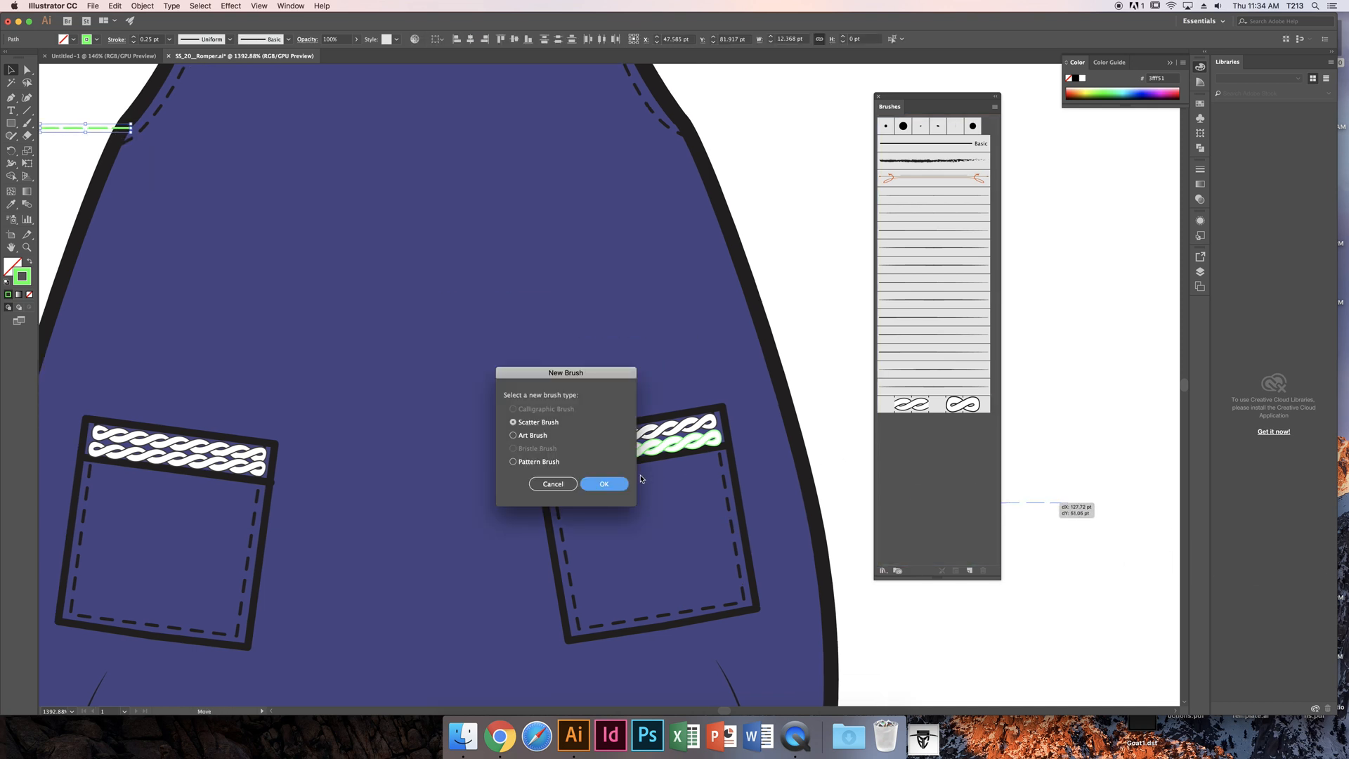
pyautogui.click(539, 462)
pyautogui.click(604, 483)
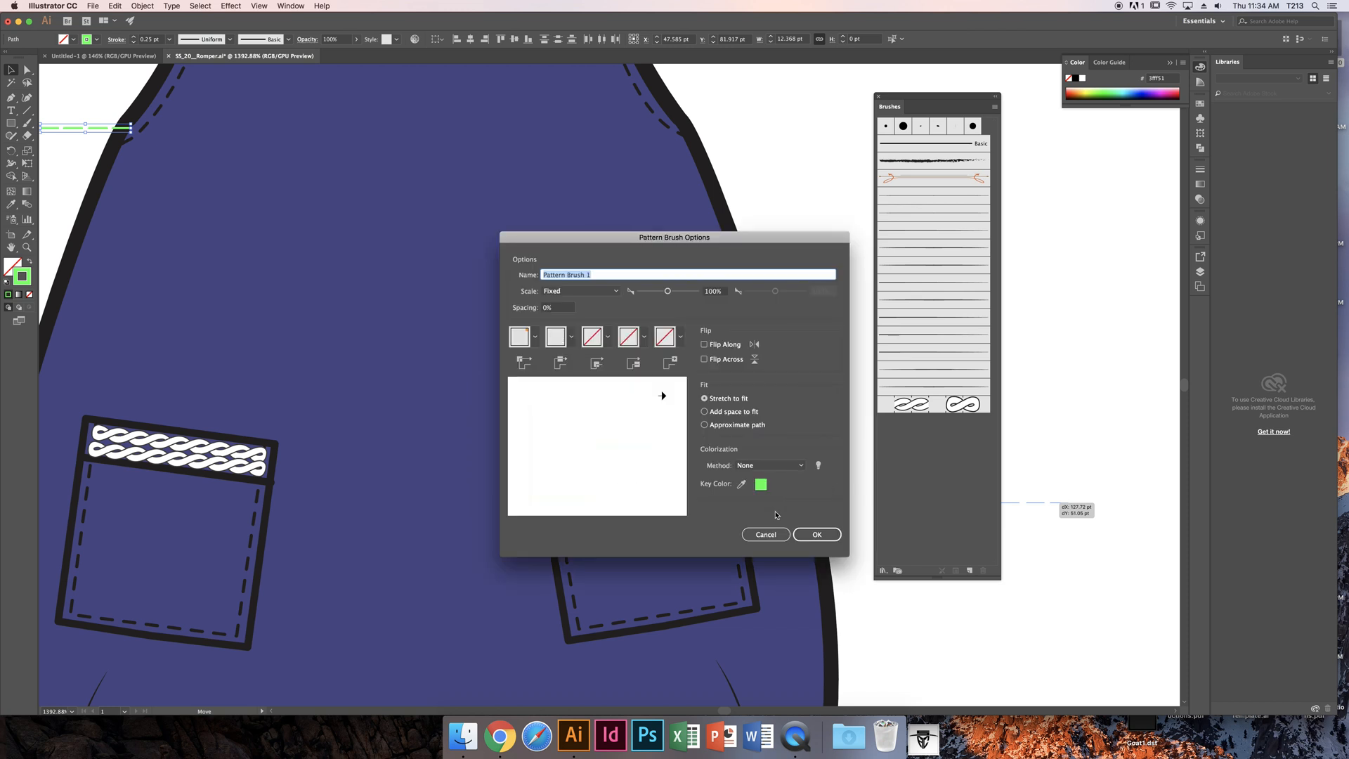
pyautogui.click(816, 534)
# - Apply the new green dashed pattern brush to the stitching path on the right pocket
pyautogui.click(733, 528)
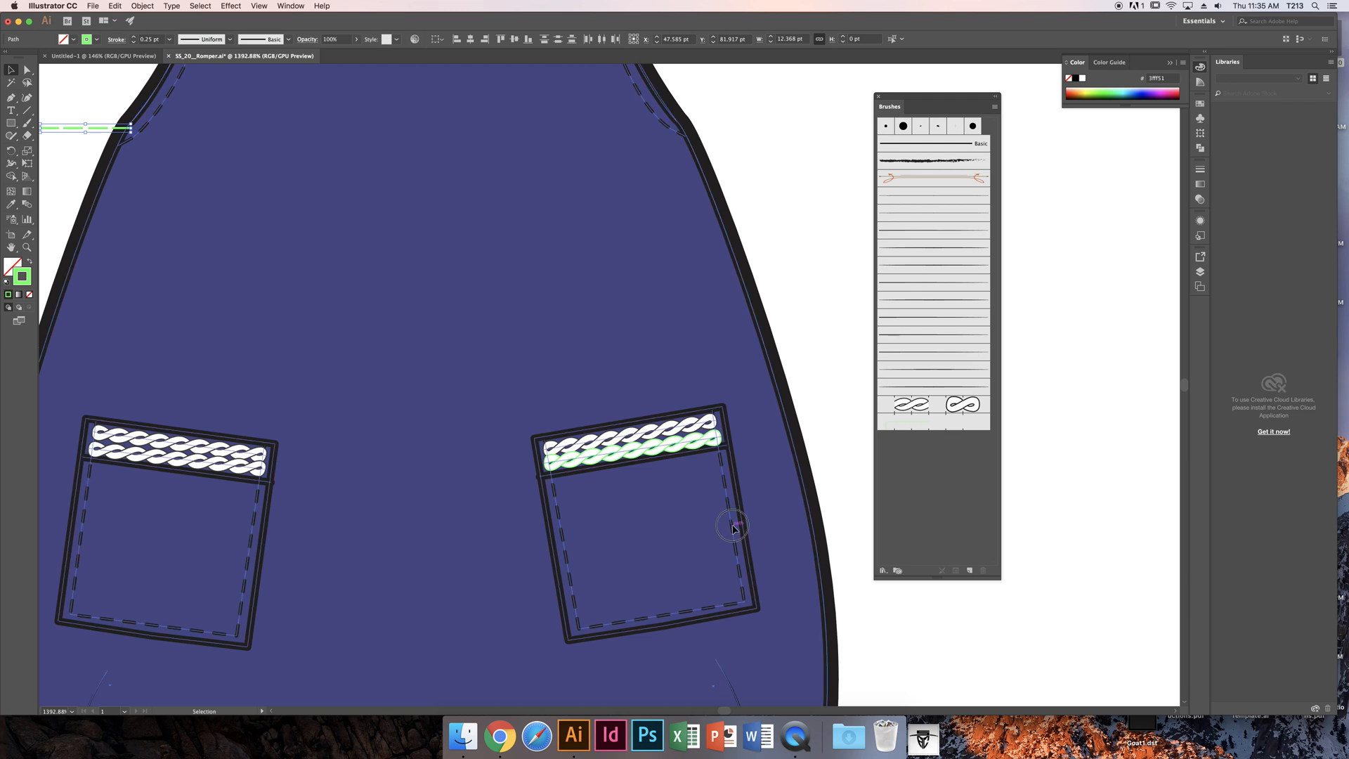
pyautogui.click(792, 368)
pyautogui.press('a')
pyautogui.click(727, 497)
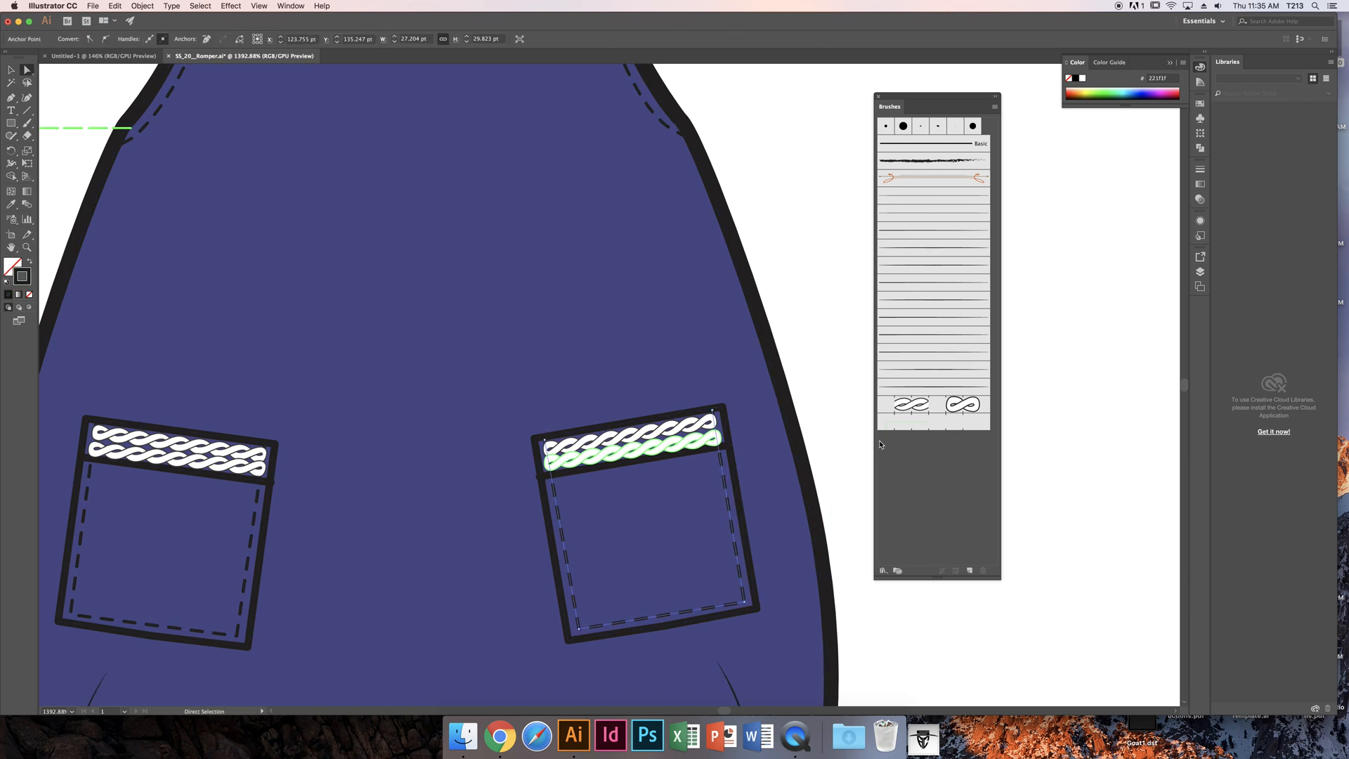
pyautogui.click(928, 424)
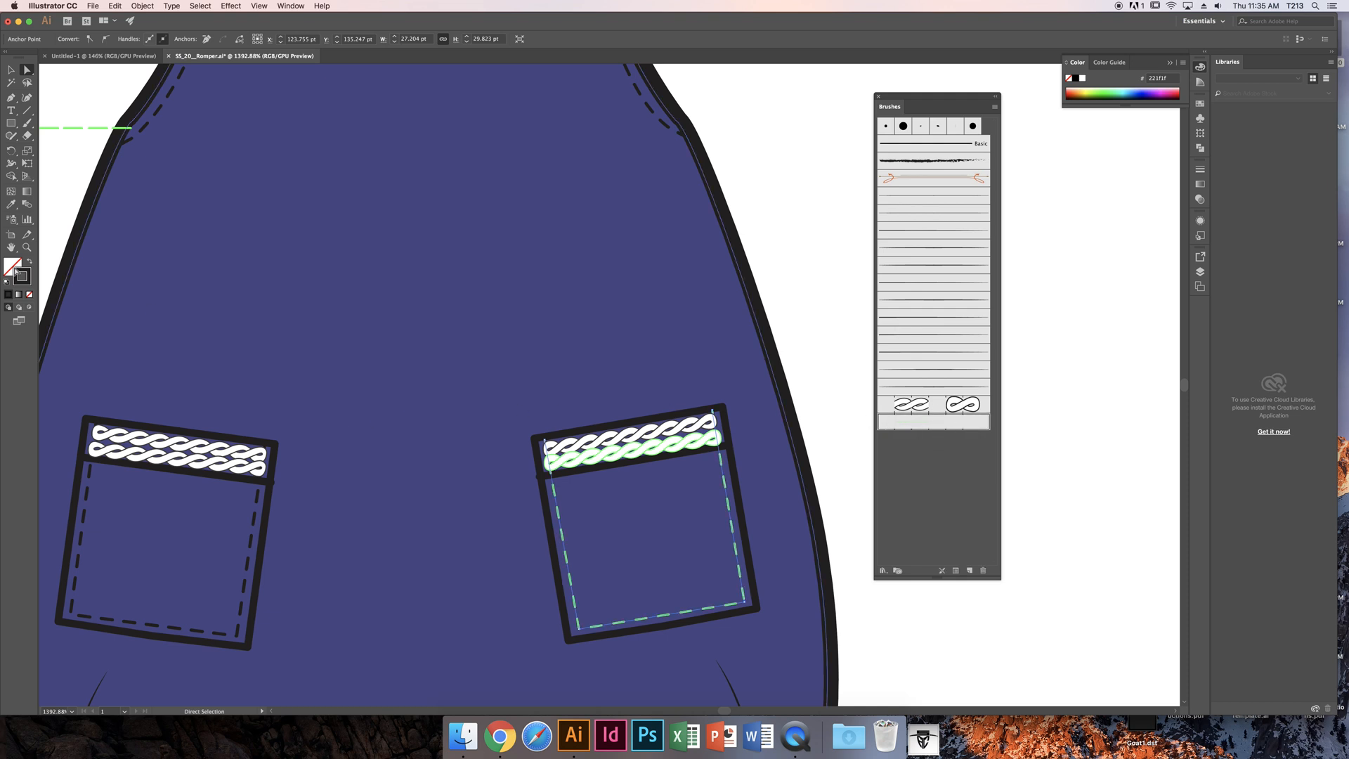
pyautogui.click(816, 306)
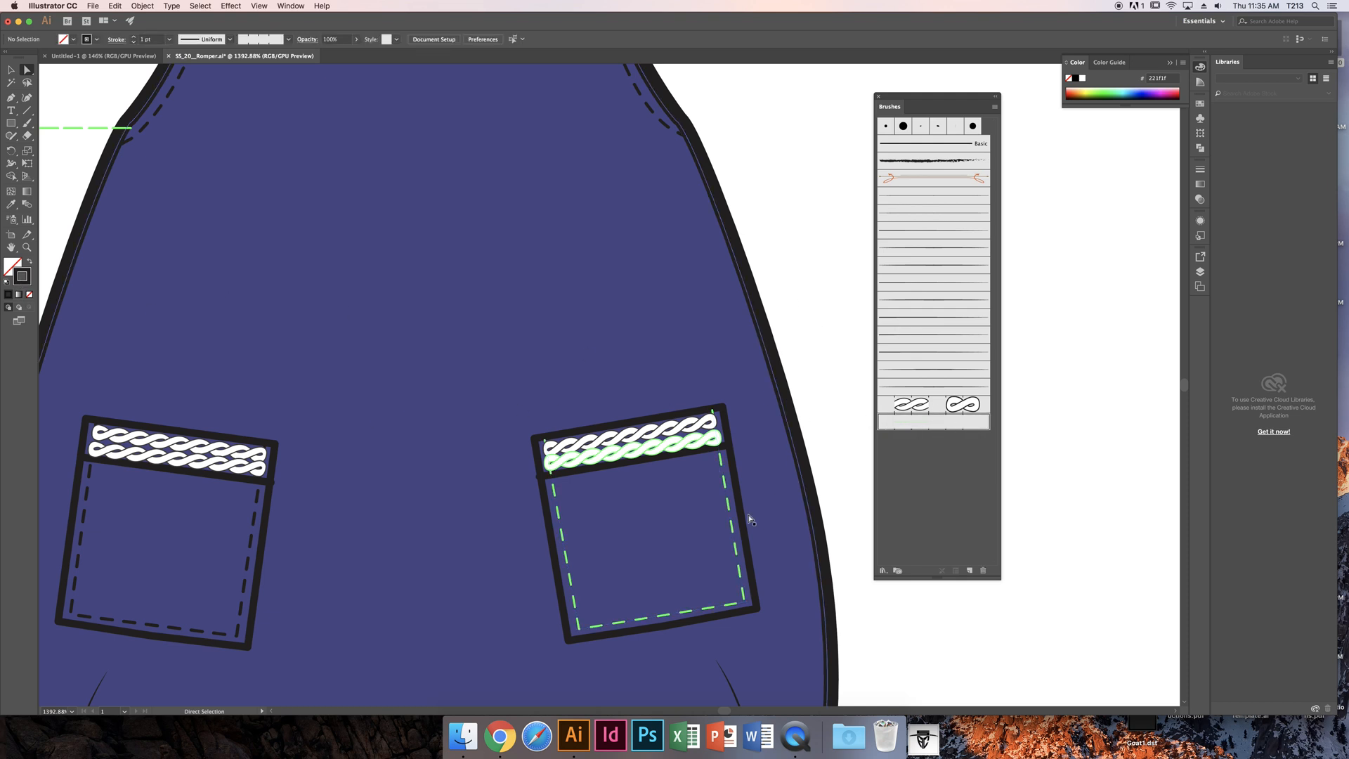
# - Set the green dashed pattern brush's colorization method to Tints and apply the change to the right pocket's existing stitching
pyautogui.click(732, 527)
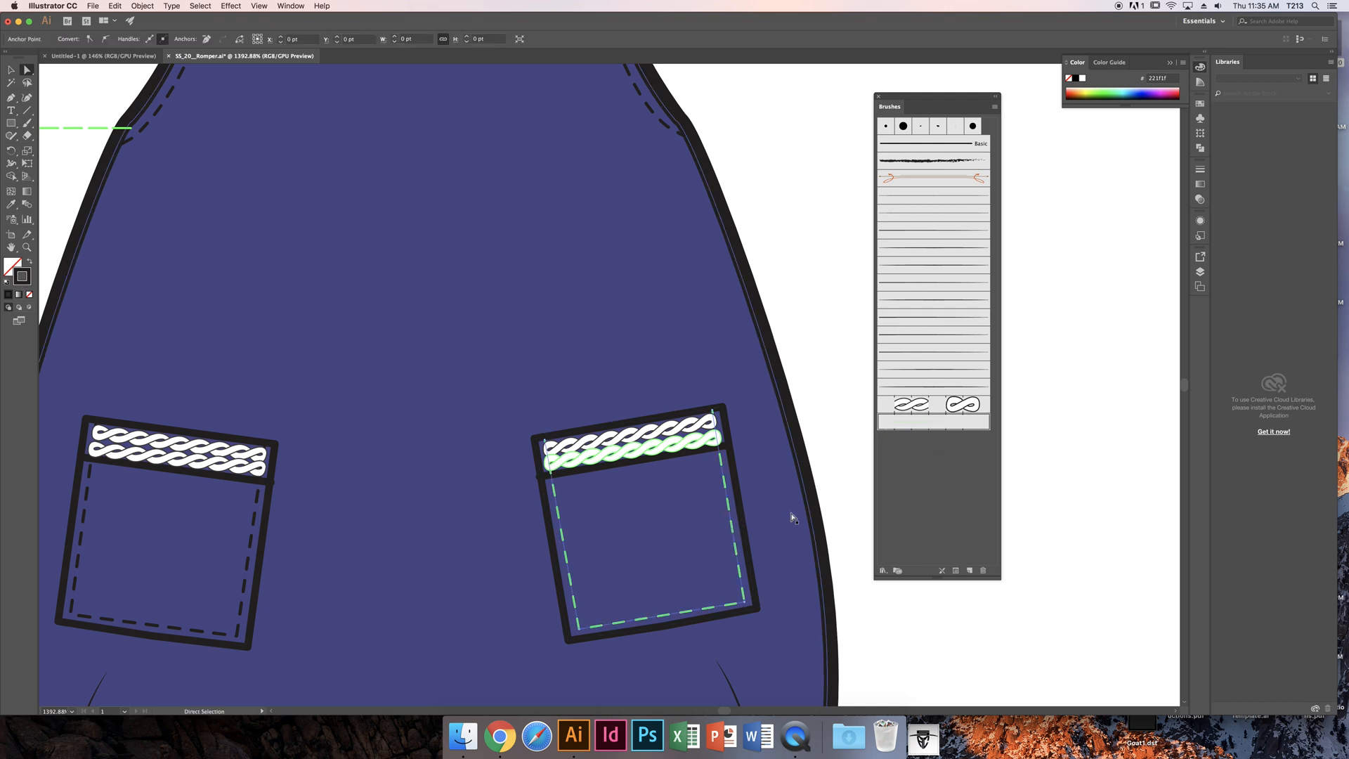
pyautogui.doubleClick(907, 423)
pyautogui.click(754, 467)
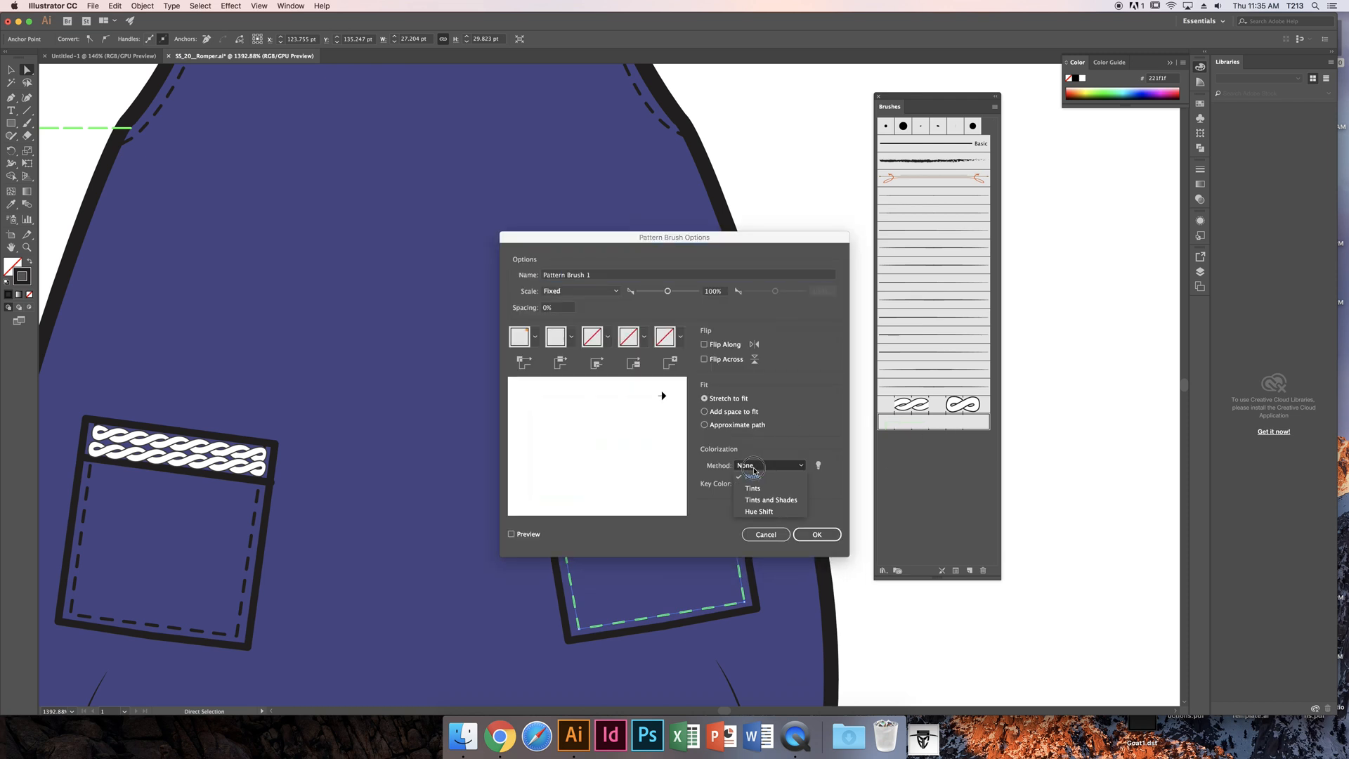
pyautogui.click(761, 490)
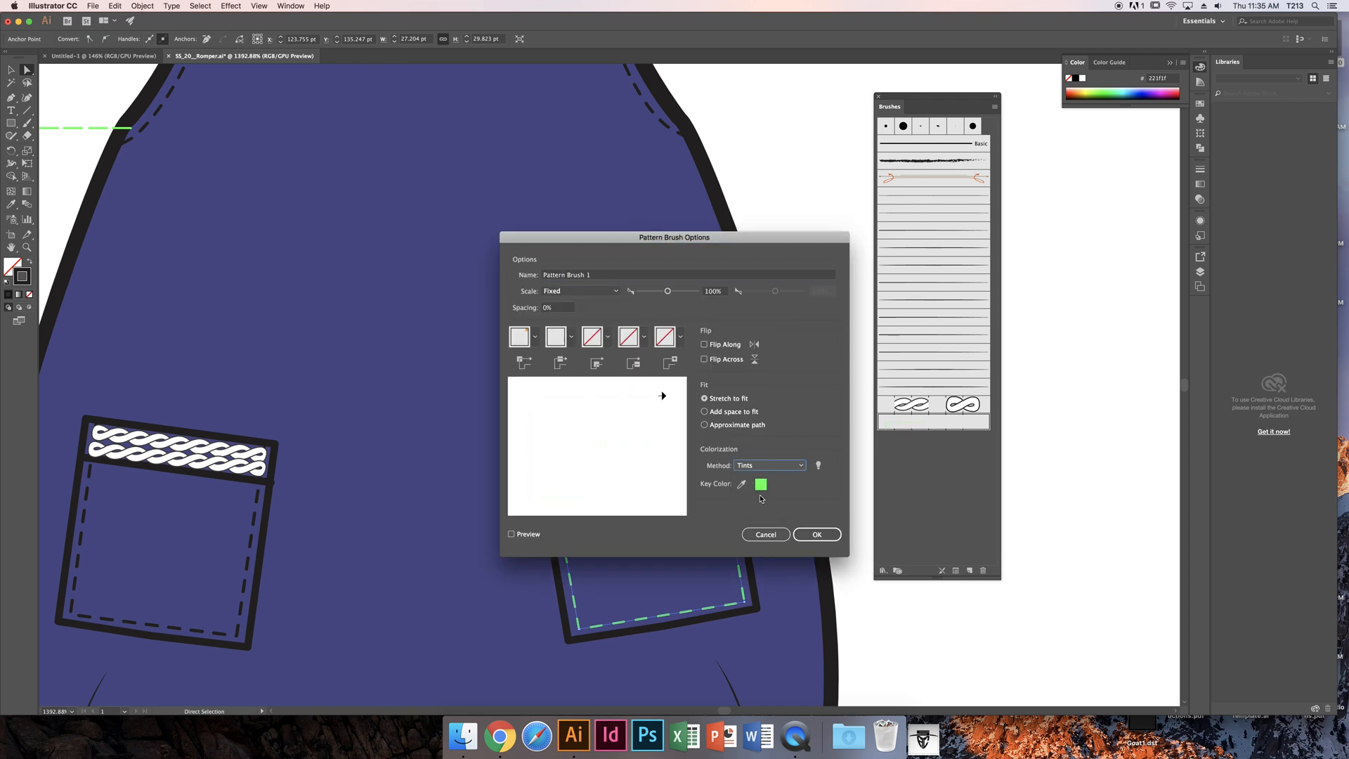
pyautogui.click(807, 534)
pyautogui.click(653, 382)
pyautogui.click(798, 376)
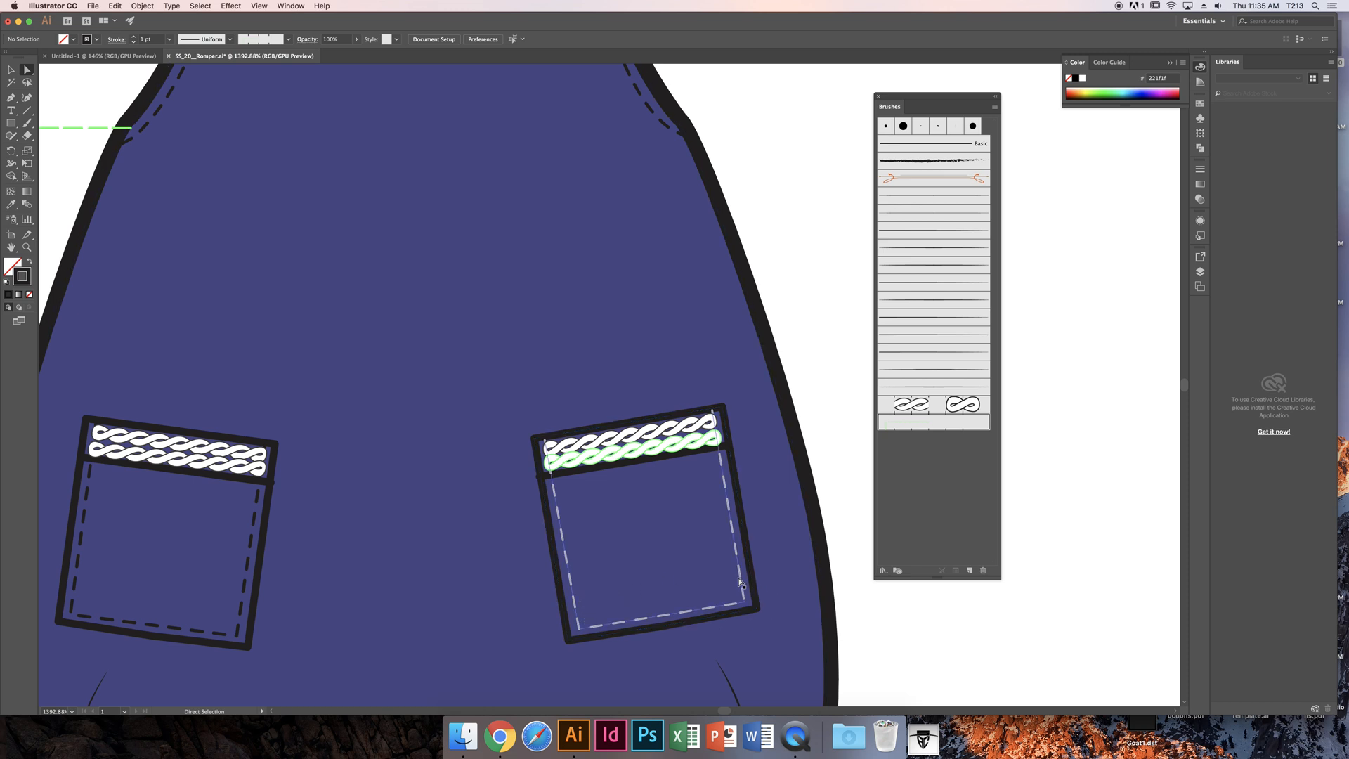
# - Recolour the green dash segments beside the left armhole black and duplicate them outward, away from the romper
pyautogui.press('space')
pyautogui.moveTo(76, 131); pyautogui.dragTo(218, 161)
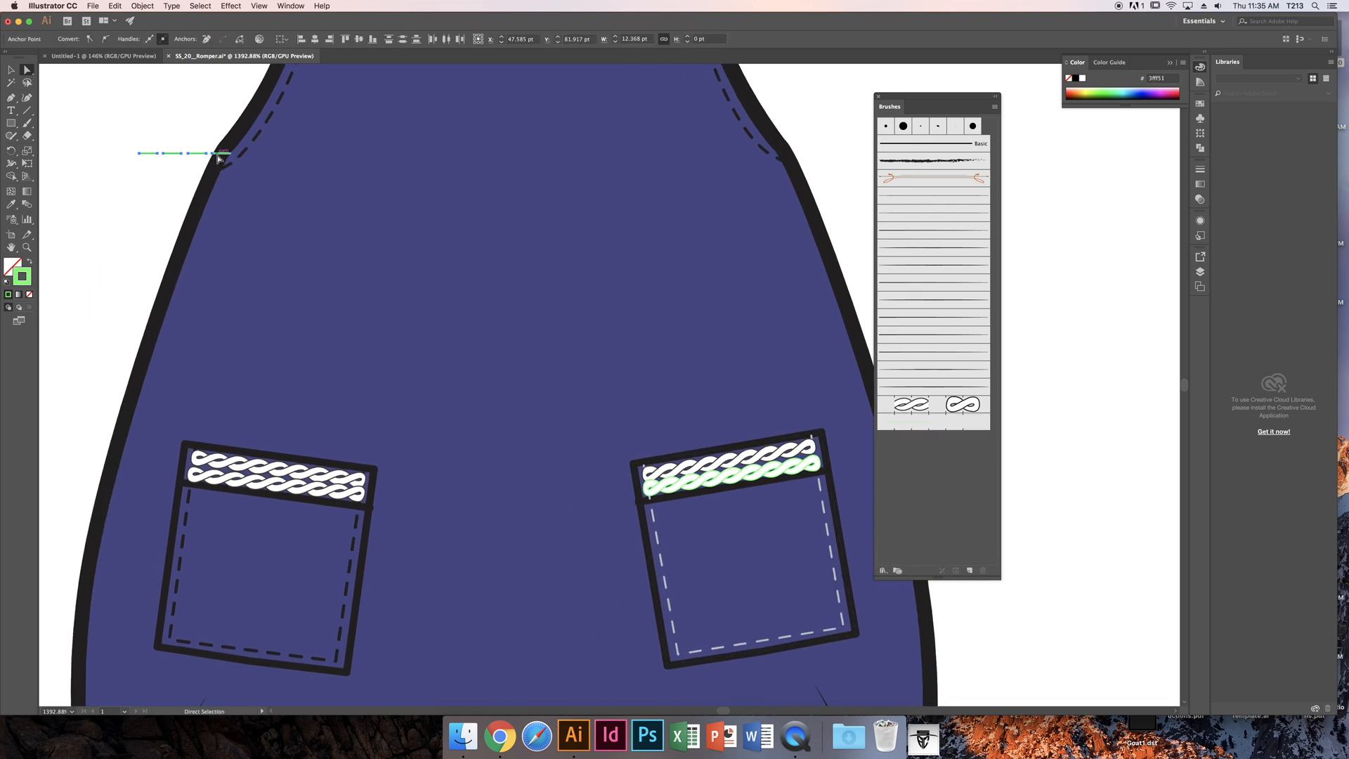
pyautogui.press('v')
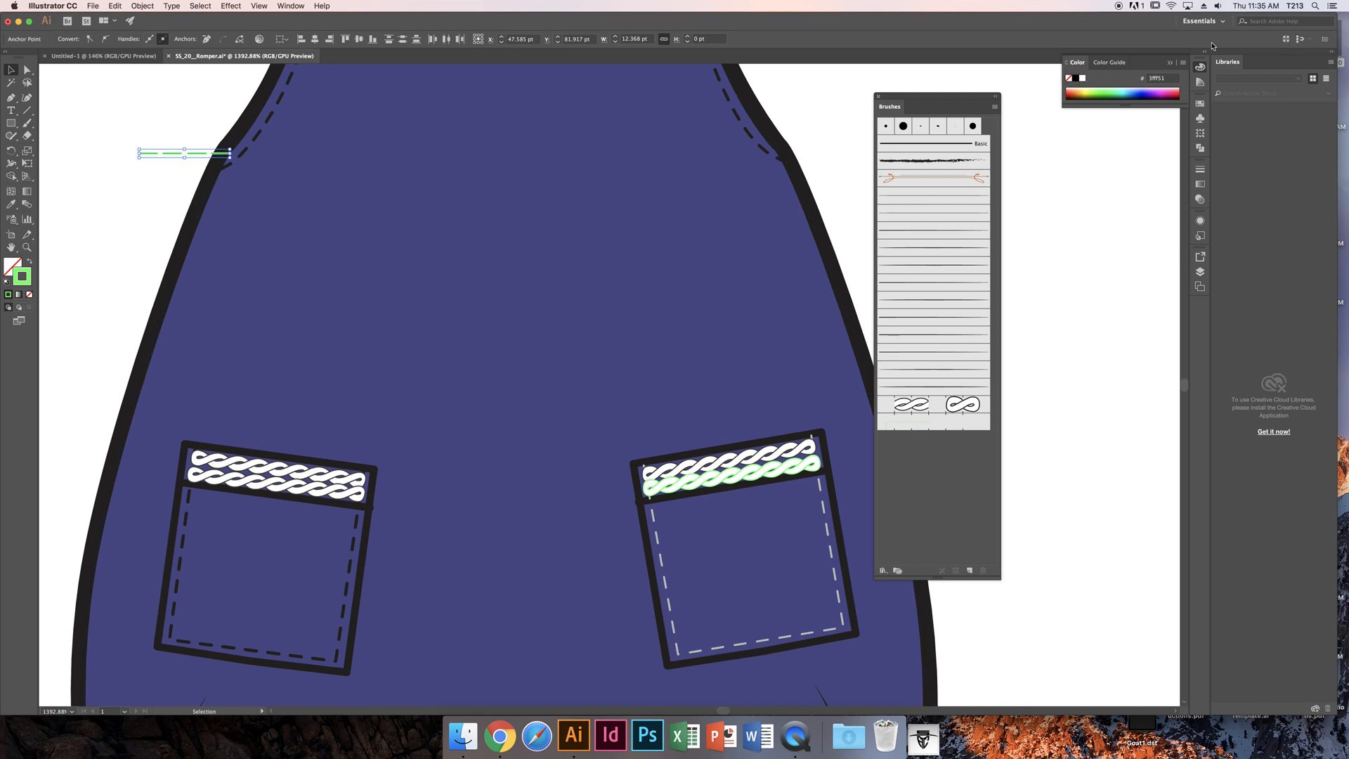
pyautogui.click(1075, 78)
pyautogui.moveTo(175, 154)
pyautogui.mouseDown()
pyautogui.moveTo(1002, 542)
pyautogui.moveTo(130, 155)
pyautogui.mouseUp()
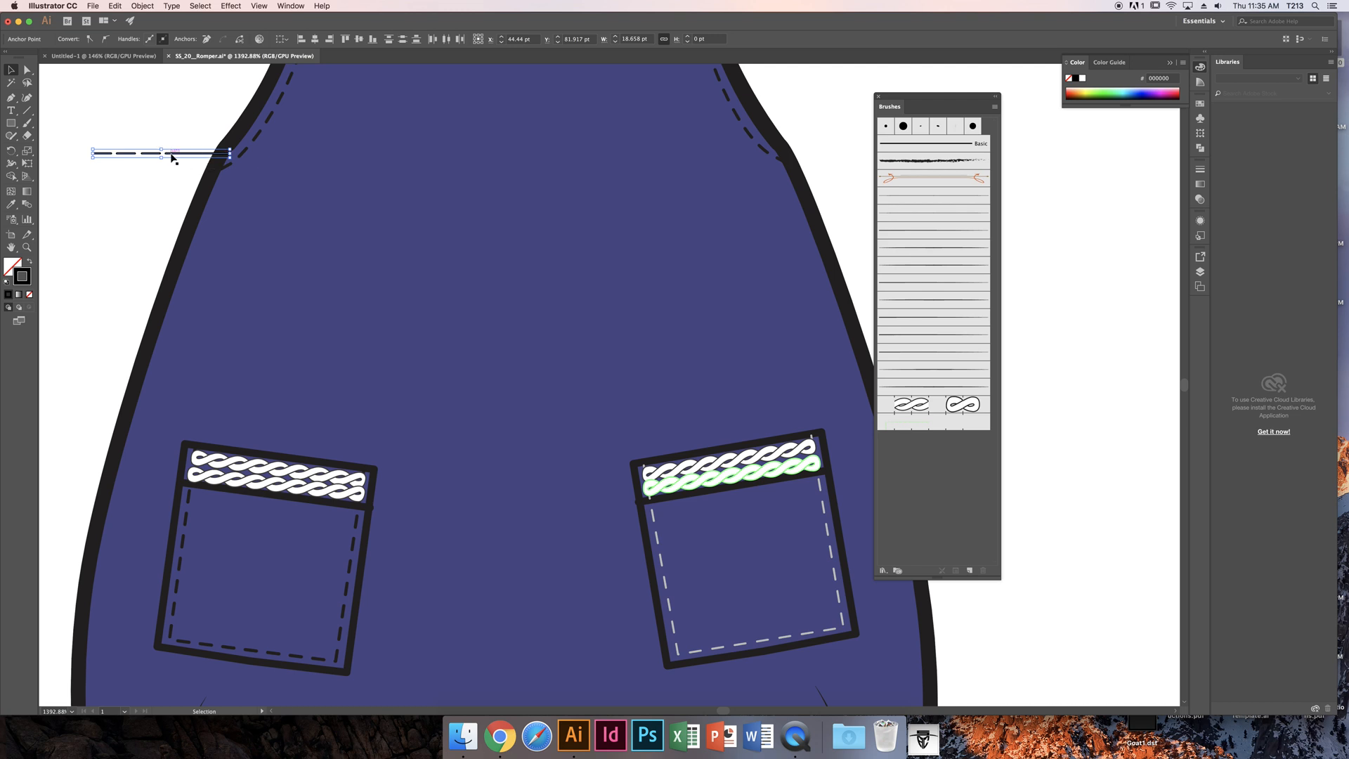
# - Create a new pattern brush from the three outermost black dashes with its colorization method set to Tints
pyautogui.keyDown('shift'); pyautogui.click(165, 154); pyautogui.keyUp('shift')
pyautogui.keyDown('shift'); pyautogui.click(175, 154); pyautogui.keyUp('shift')
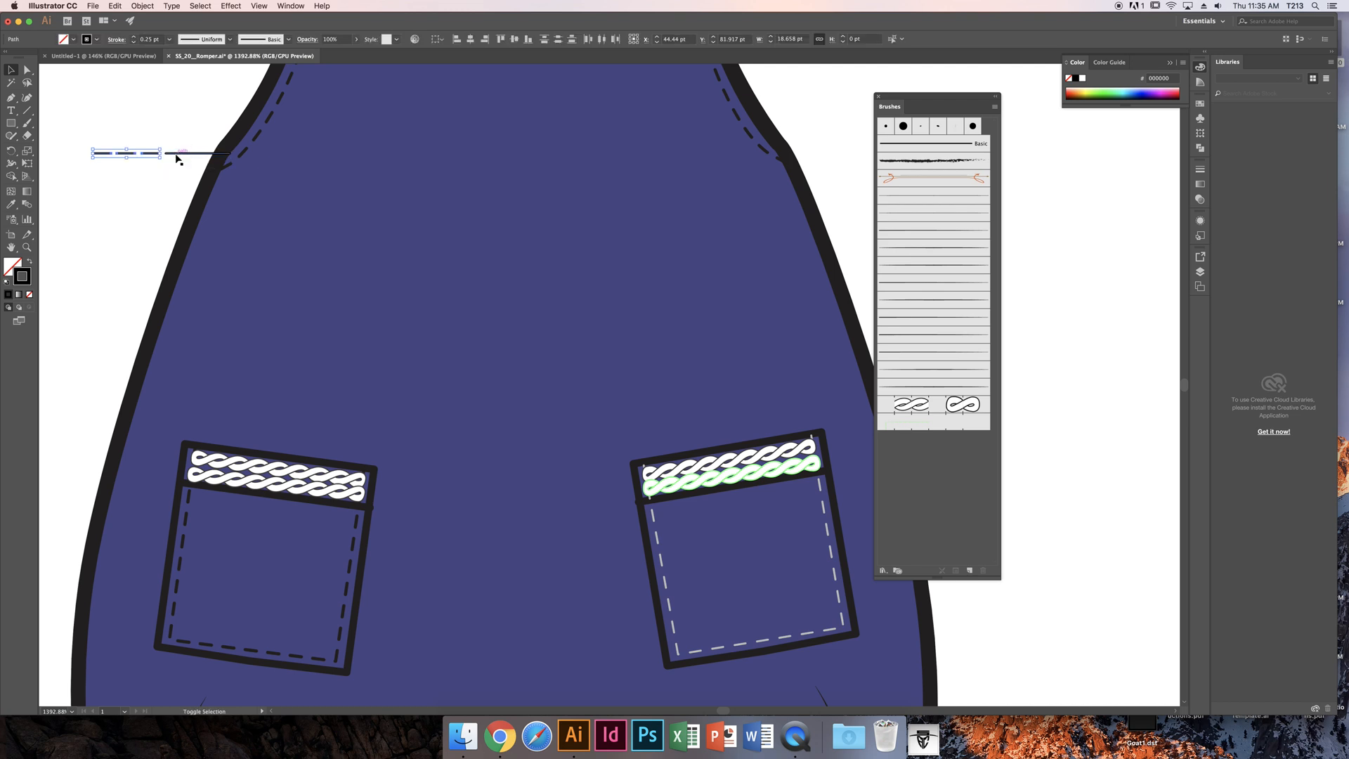
pyautogui.moveTo(144, 156)
pyautogui.mouseDown()
pyautogui.moveTo(653, 467)
pyautogui.moveTo(955, 492)
pyautogui.mouseUp()
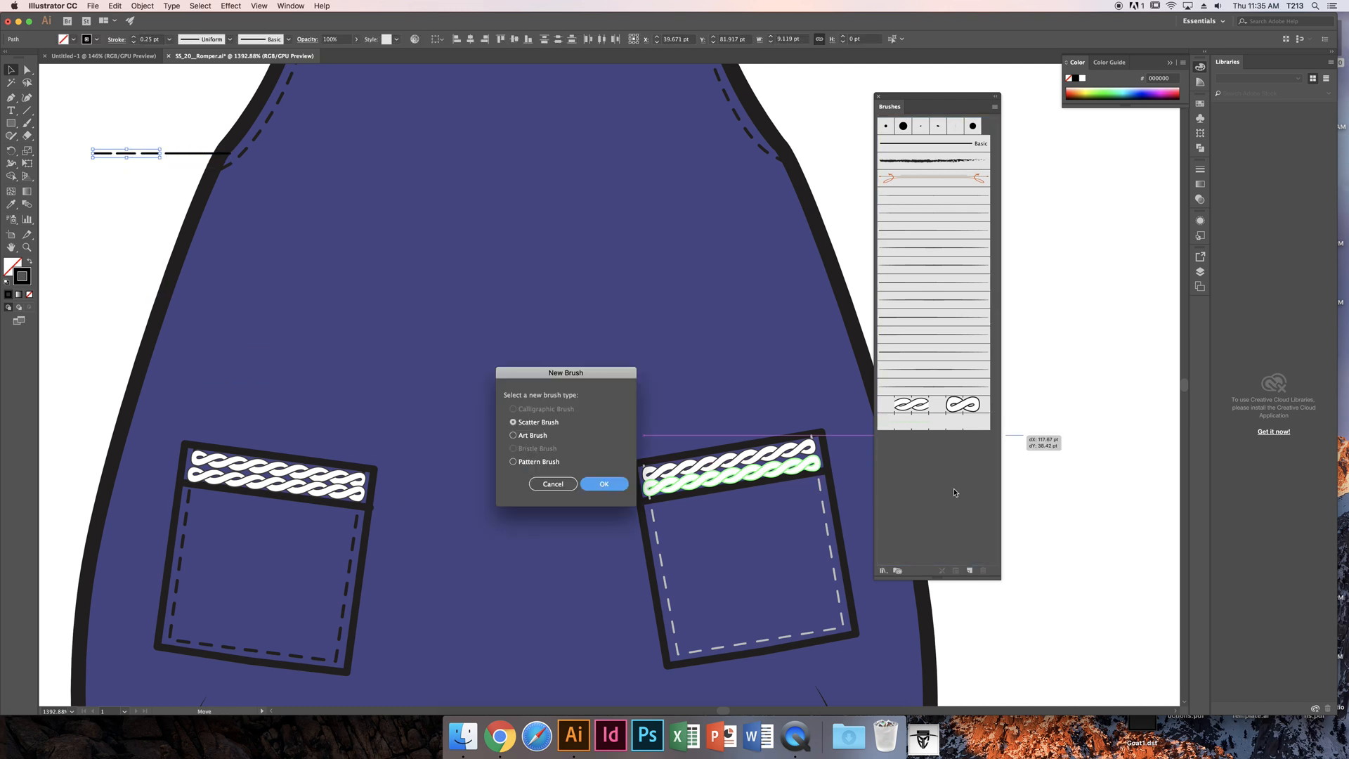
pyautogui.click(545, 462)
pyautogui.click(608, 486)
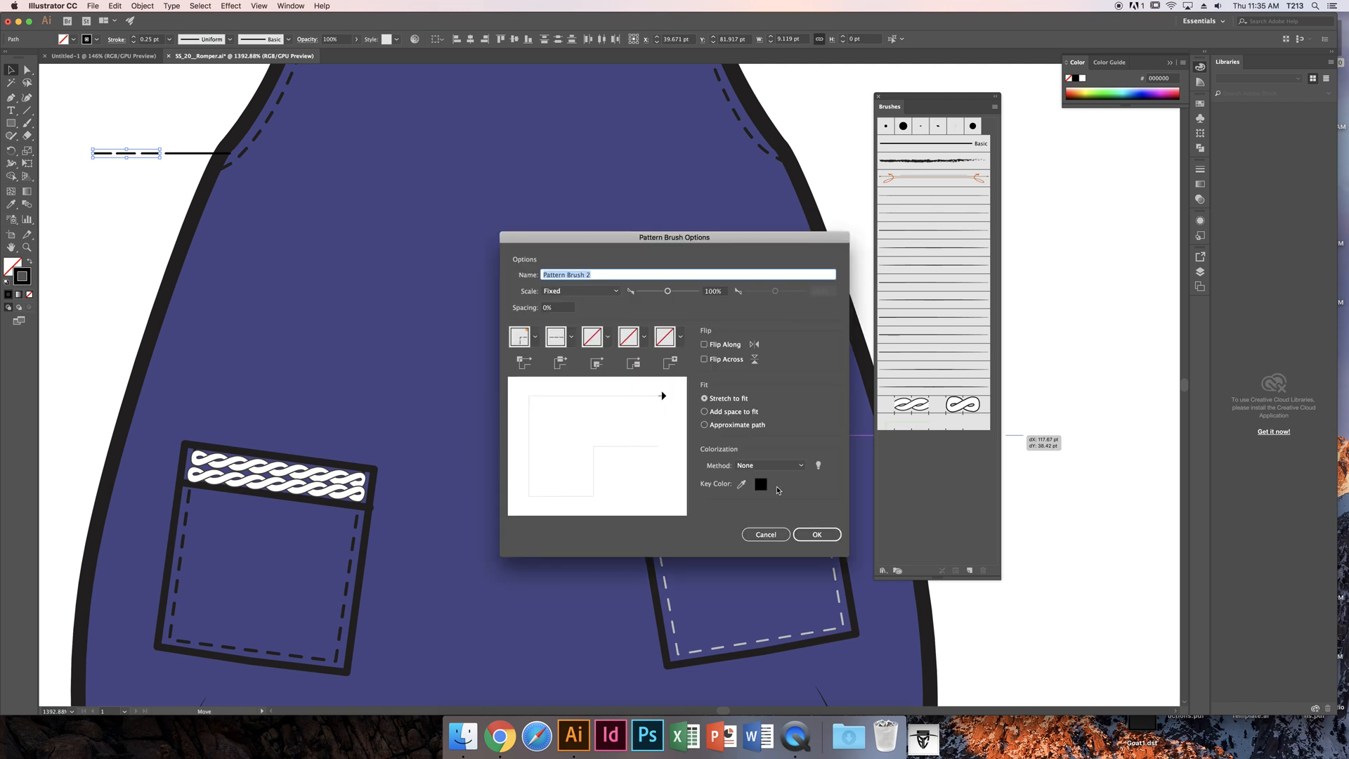
pyautogui.click(755, 466)
pyautogui.click(752, 482)
pyautogui.click(817, 534)
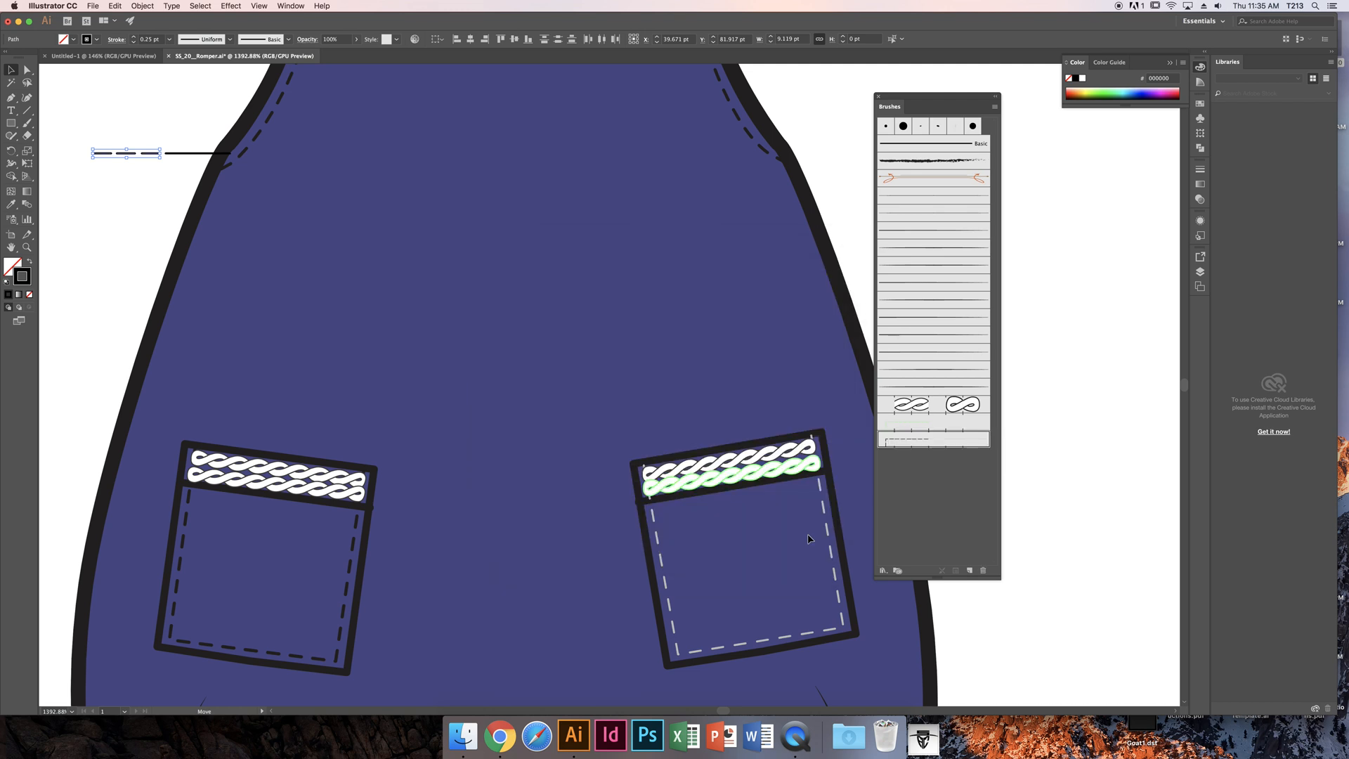
pyautogui.click(829, 537)
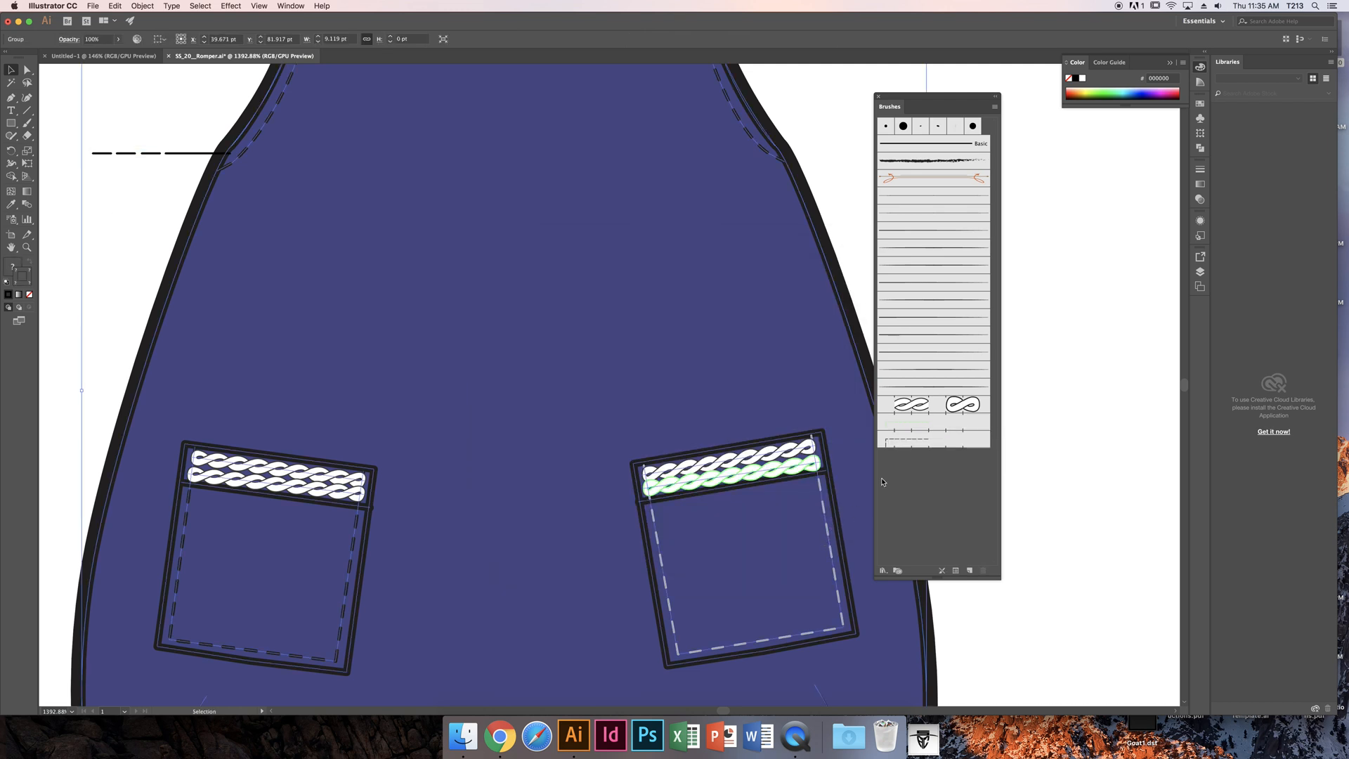
pyautogui.click(902, 443)
pyautogui.press('super+z')
# - Apply the new black dashed pattern brush to only the stitching path on the right pocket
pyautogui.press('a')
pyautogui.click(820, 601)
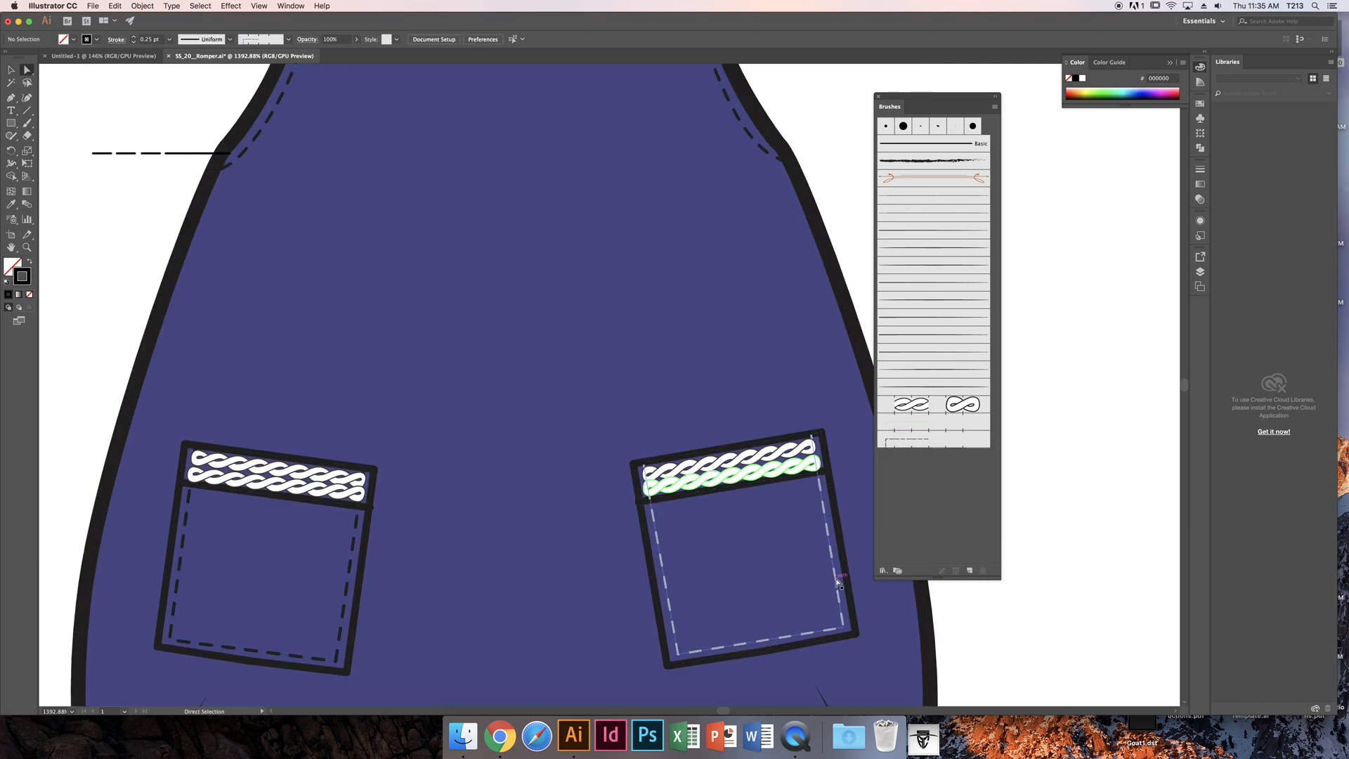
pyautogui.click(889, 443)
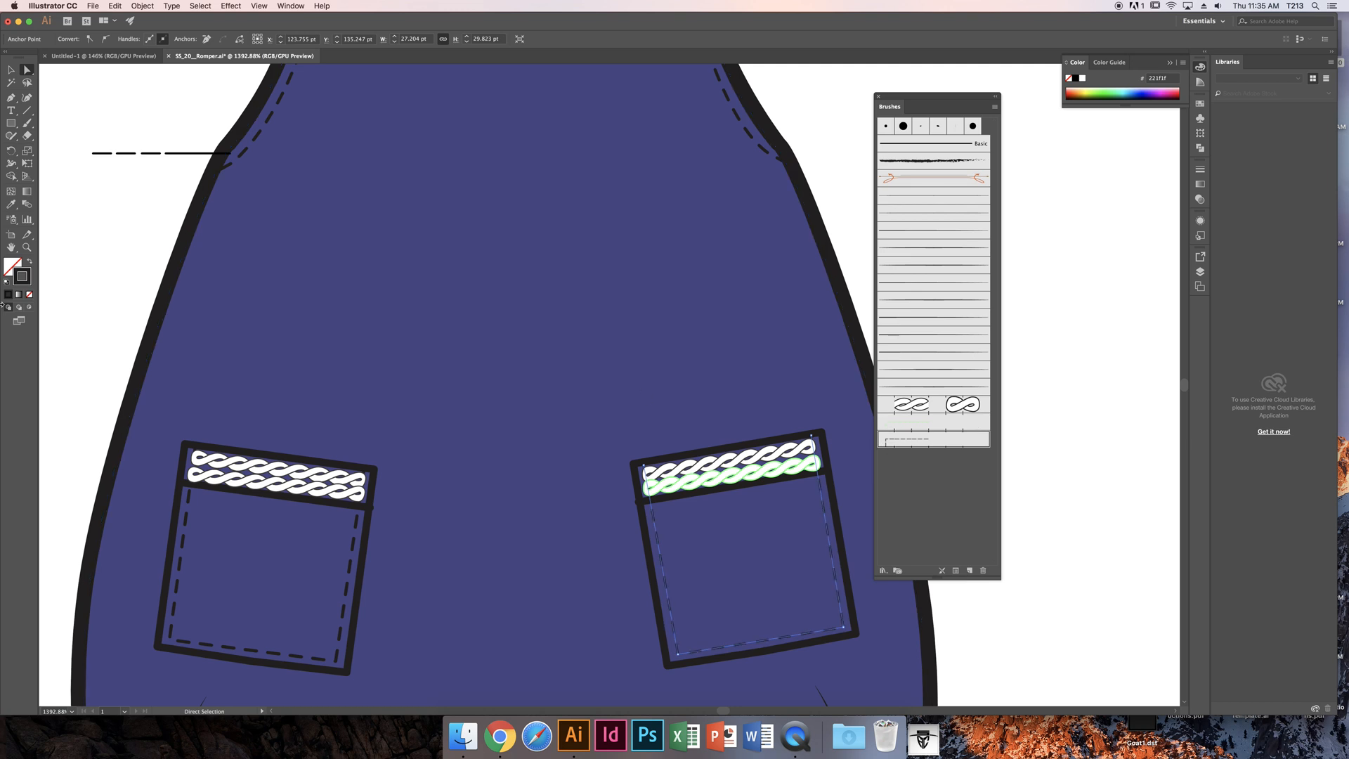
pyautogui.click(144, 266)
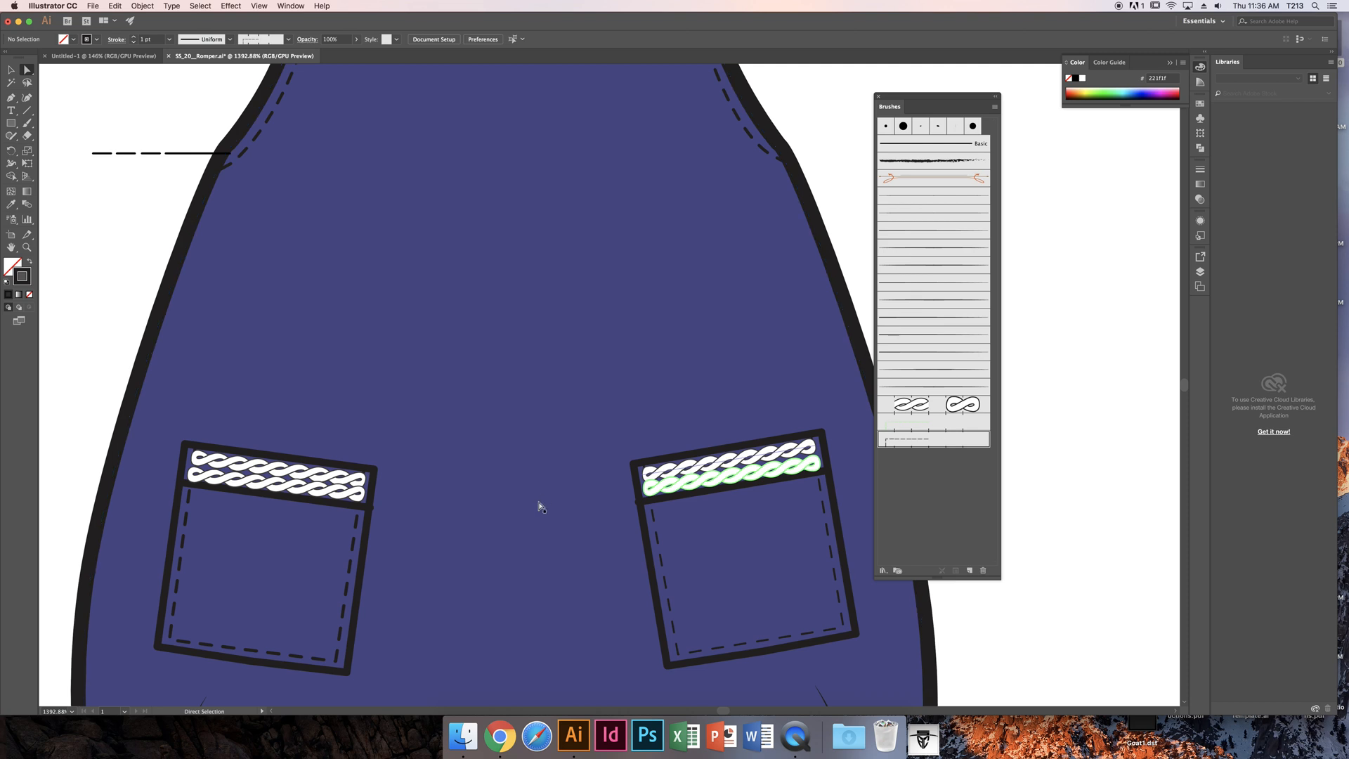
# - Set the stroke colour of the right pocket's stitching to bright yellow
pyautogui.click(662, 560)
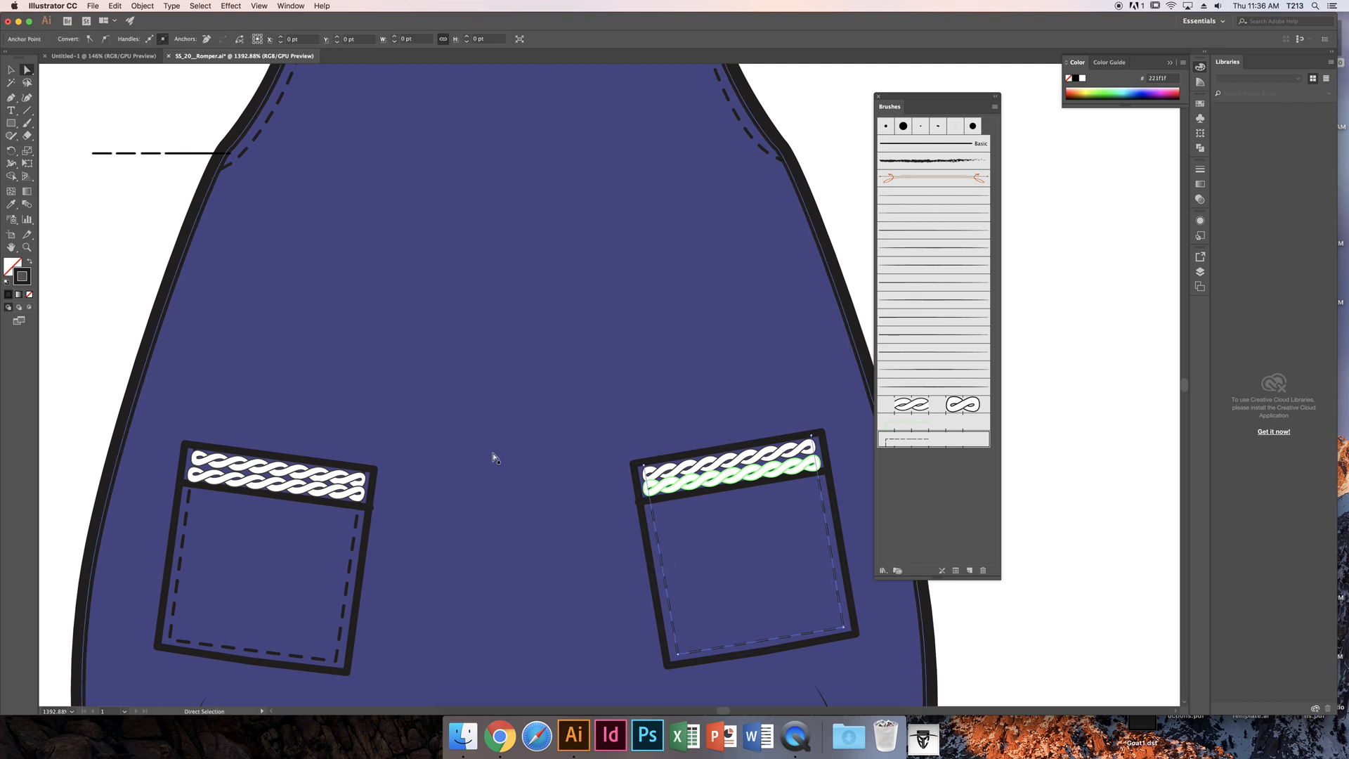
pyautogui.doubleClick(26, 279)
pyautogui.click(874, 351)
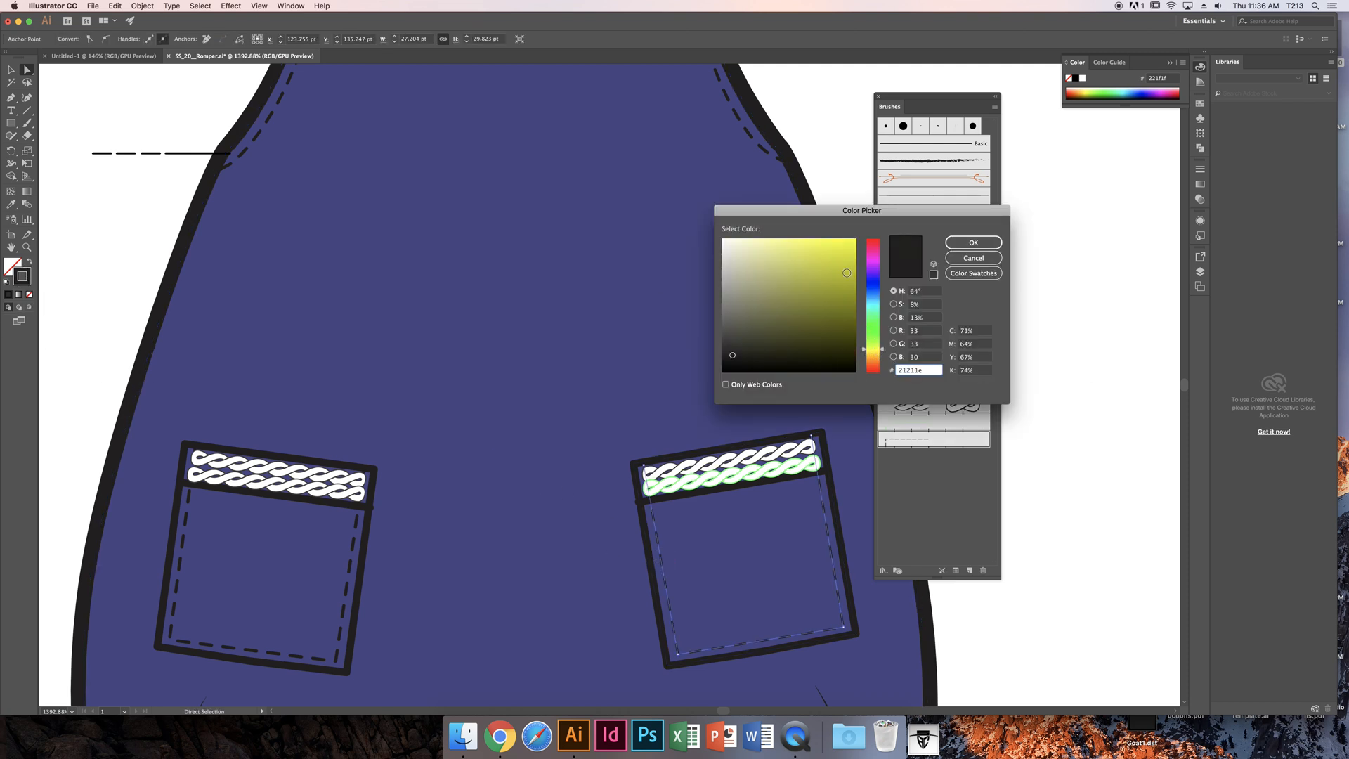
pyautogui.click(844, 245)
pyautogui.click(973, 242)
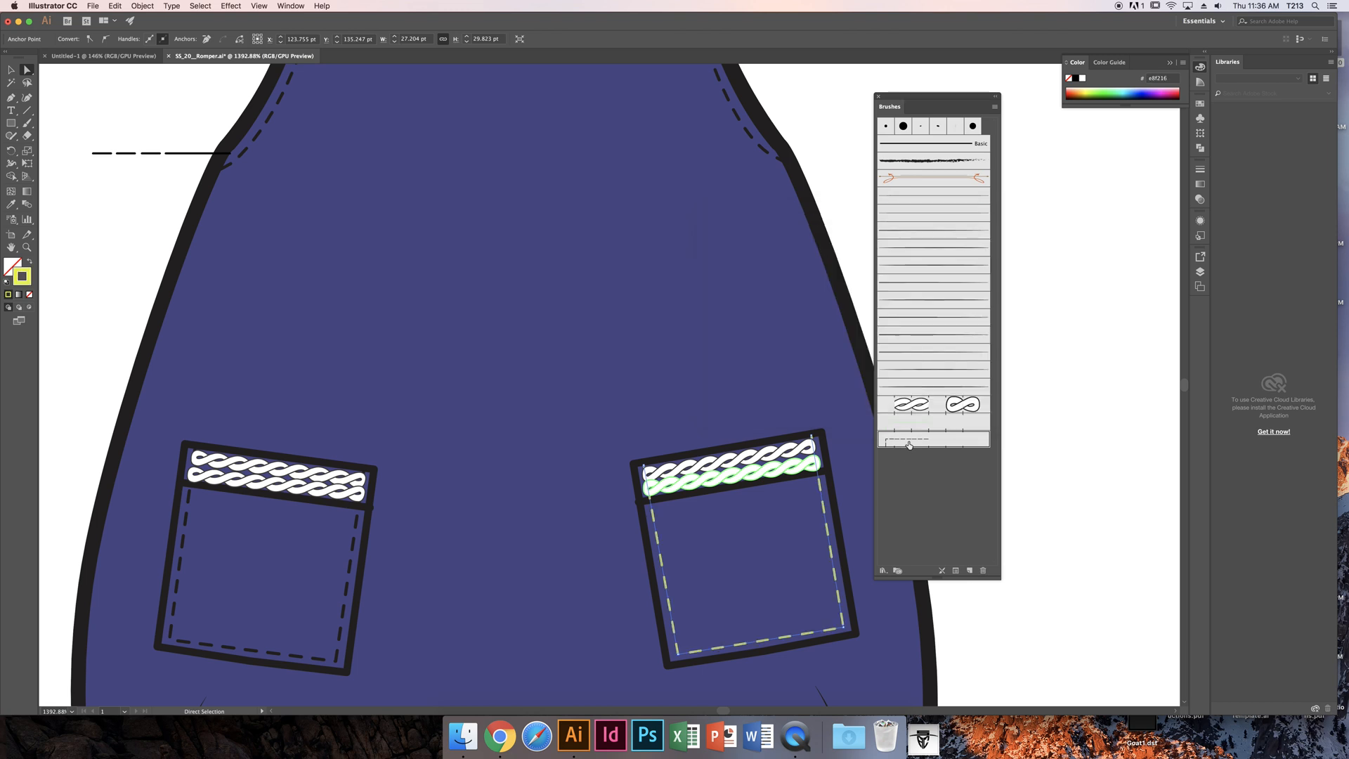
pyautogui.click(797, 623)
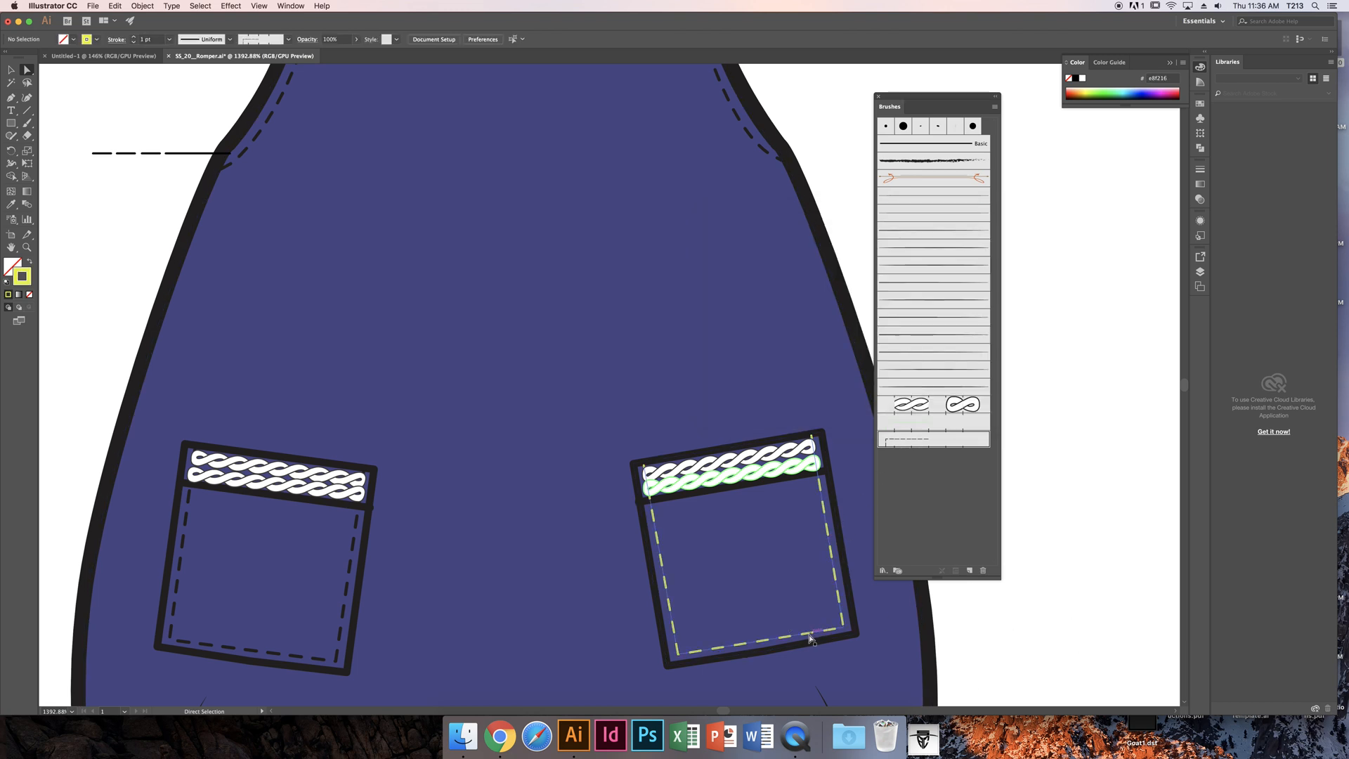
pyautogui.click(808, 636)
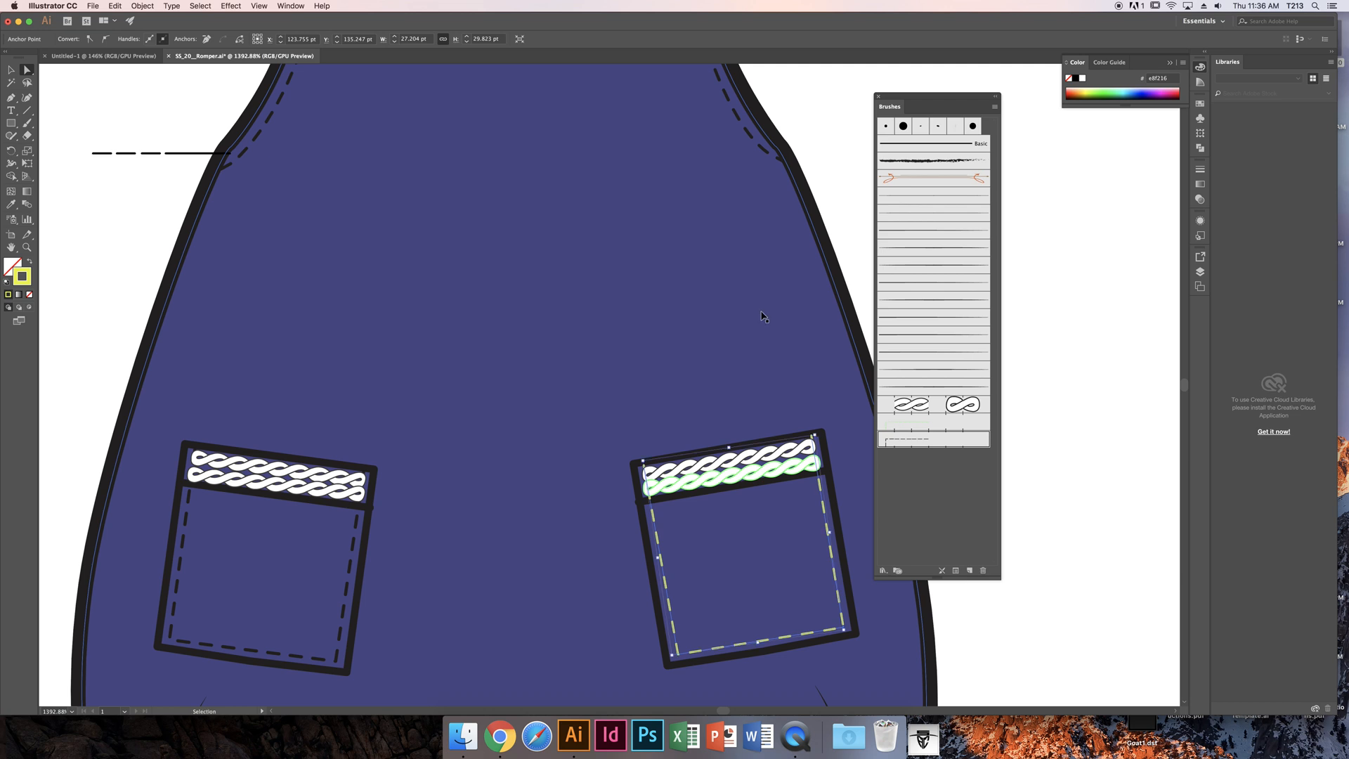
pyautogui.press('super+0')
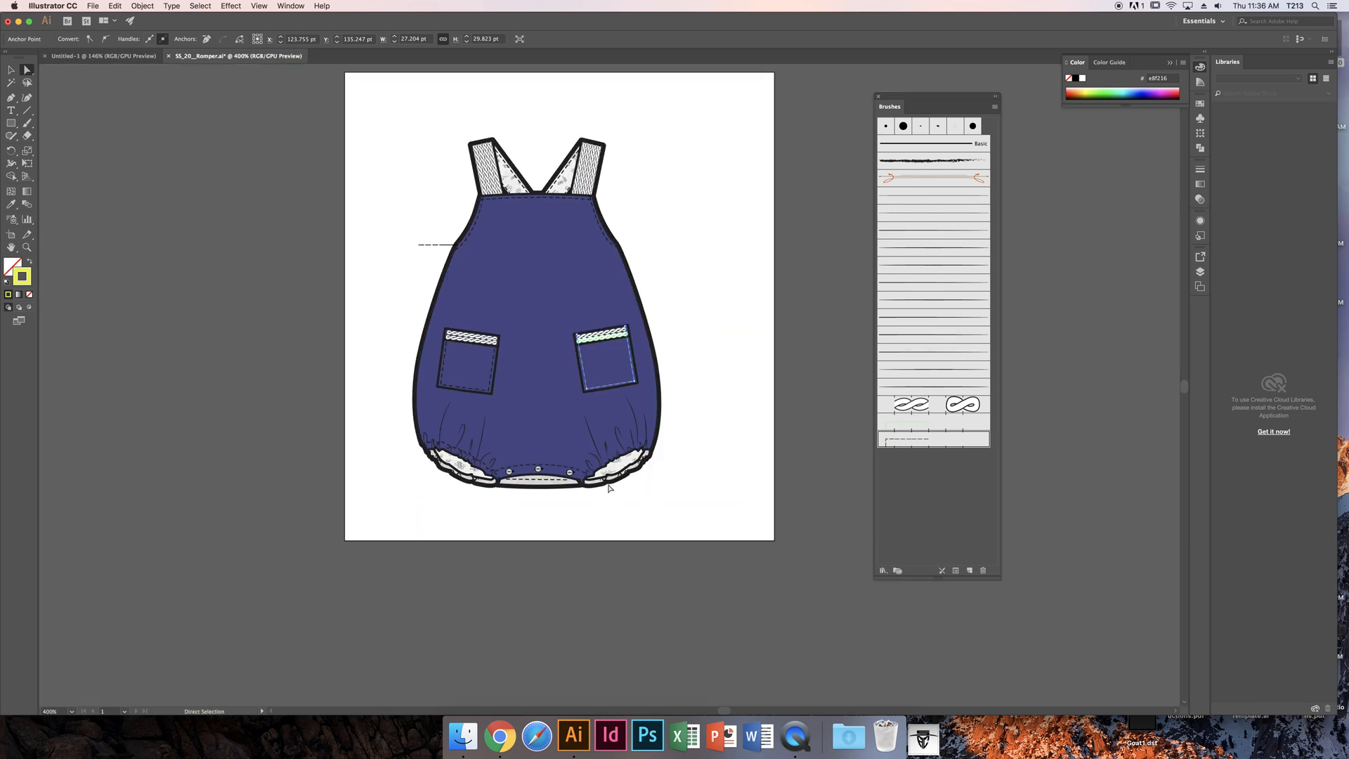
pyautogui.click(598, 446)
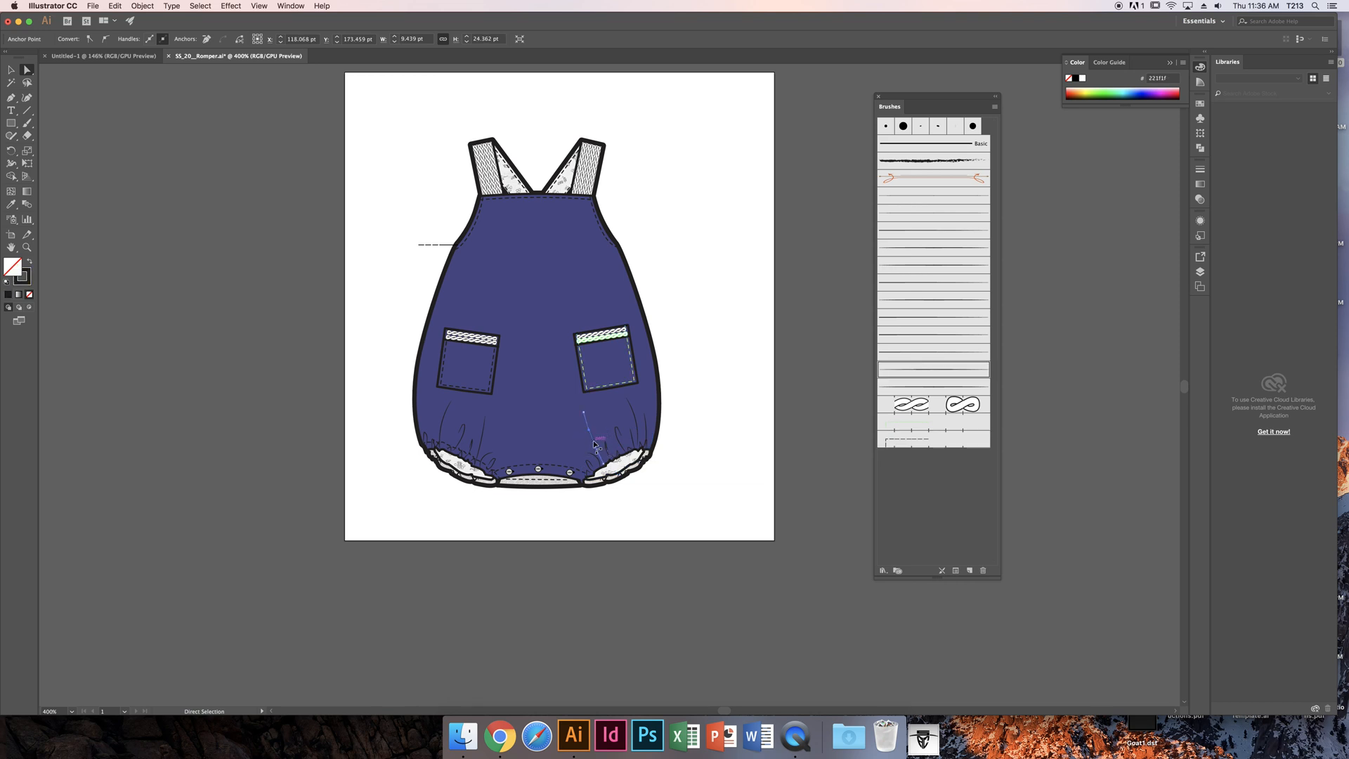
pyautogui.moveTo(680, 426); pyautogui.dragTo(664, 472)
pyautogui.press('super+z')
pyautogui.press('z')
pyautogui.moveTo(539, 362); pyautogui.dragTo(611, 331)
pyautogui.press('super+minus')
pyautogui.press('super+minus')
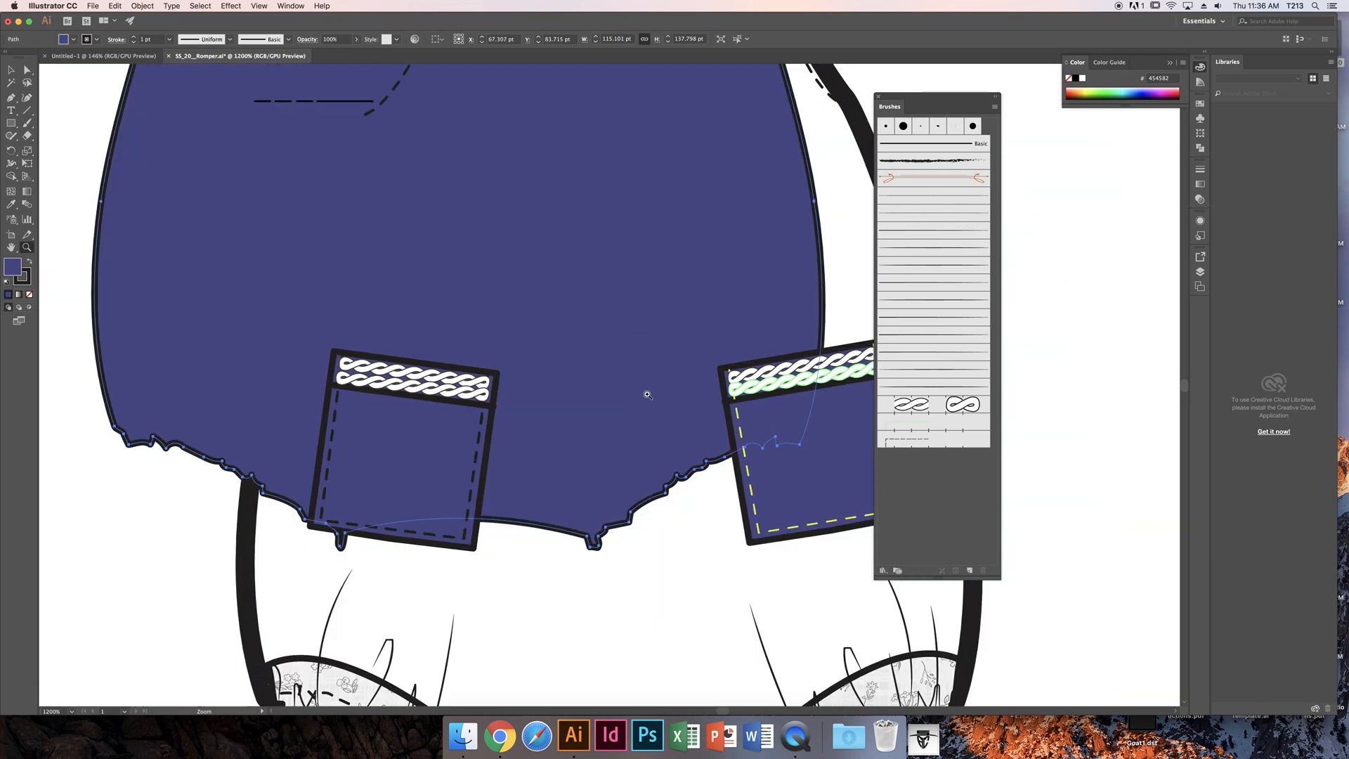
pyautogui.press('super+z')
# - Set the stroke colour of the long gather line below the right pocket to white
pyautogui.scroll(-5, 636, 376)
pyautogui.hscroll(3, 636, 377)
pyautogui.press('a')
pyautogui.click(627, 385)
pyautogui.click(22, 276)
pyautogui.doubleClick(22, 276)
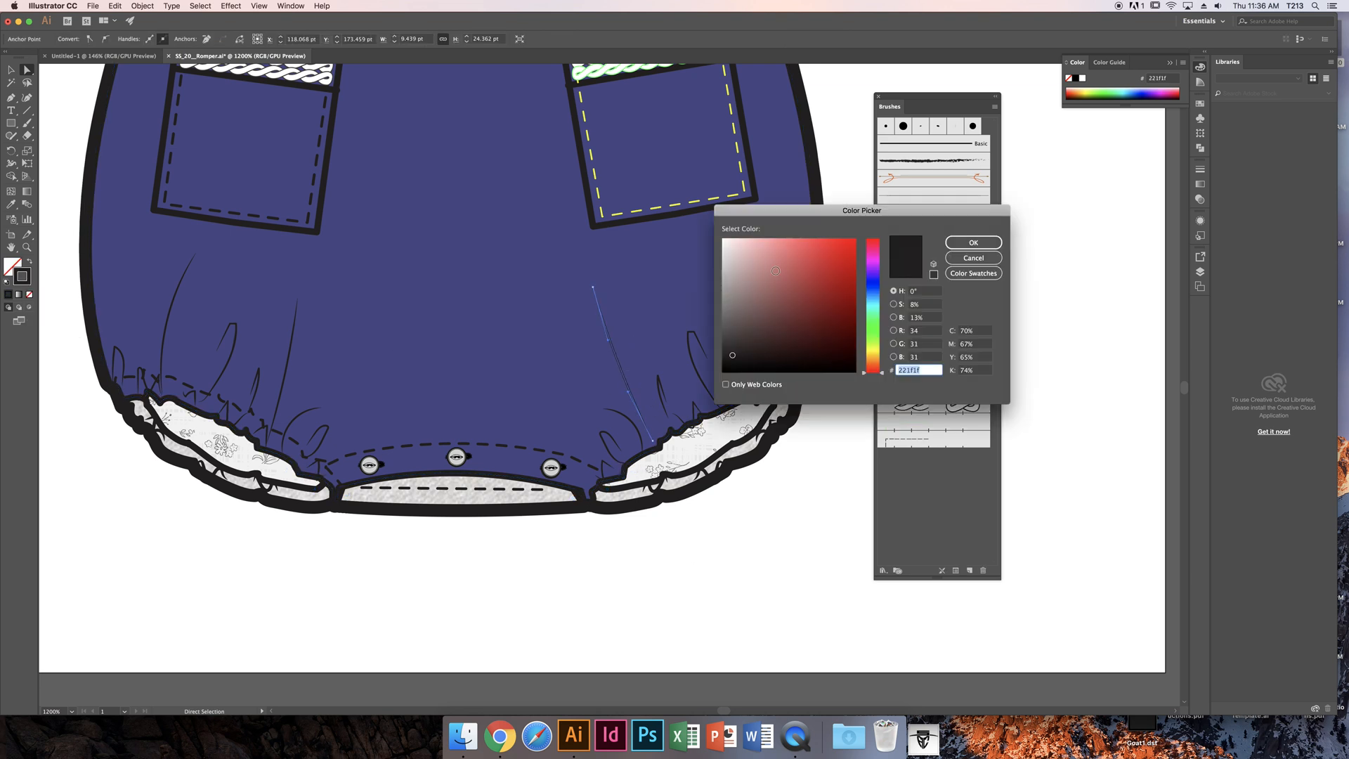
pyautogui.click(723, 239)
pyautogui.click(973, 242)
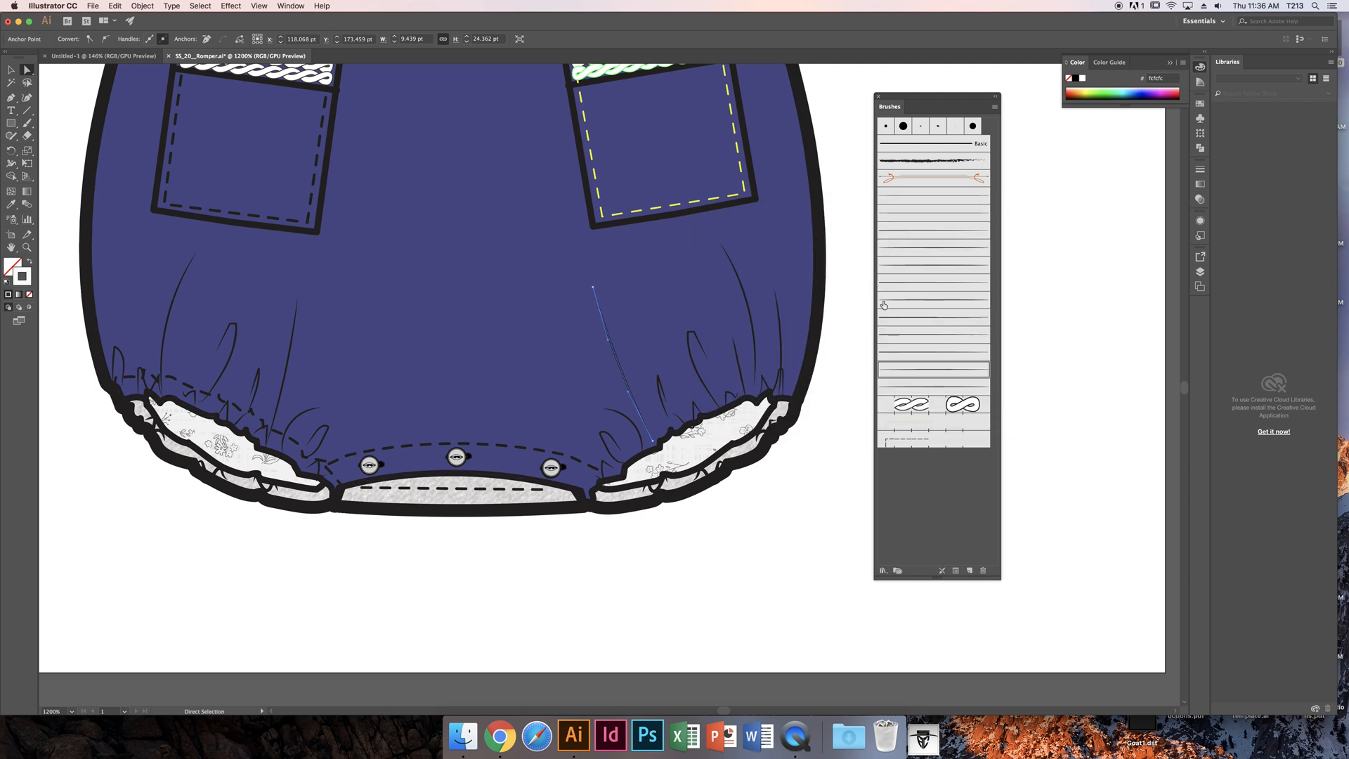
# - Set the colorization method of the gather line's Art Brush 6 to Tints and apply it to existing strokes
pyautogui.doubleClick(921, 371)
pyautogui.click(619, 426)
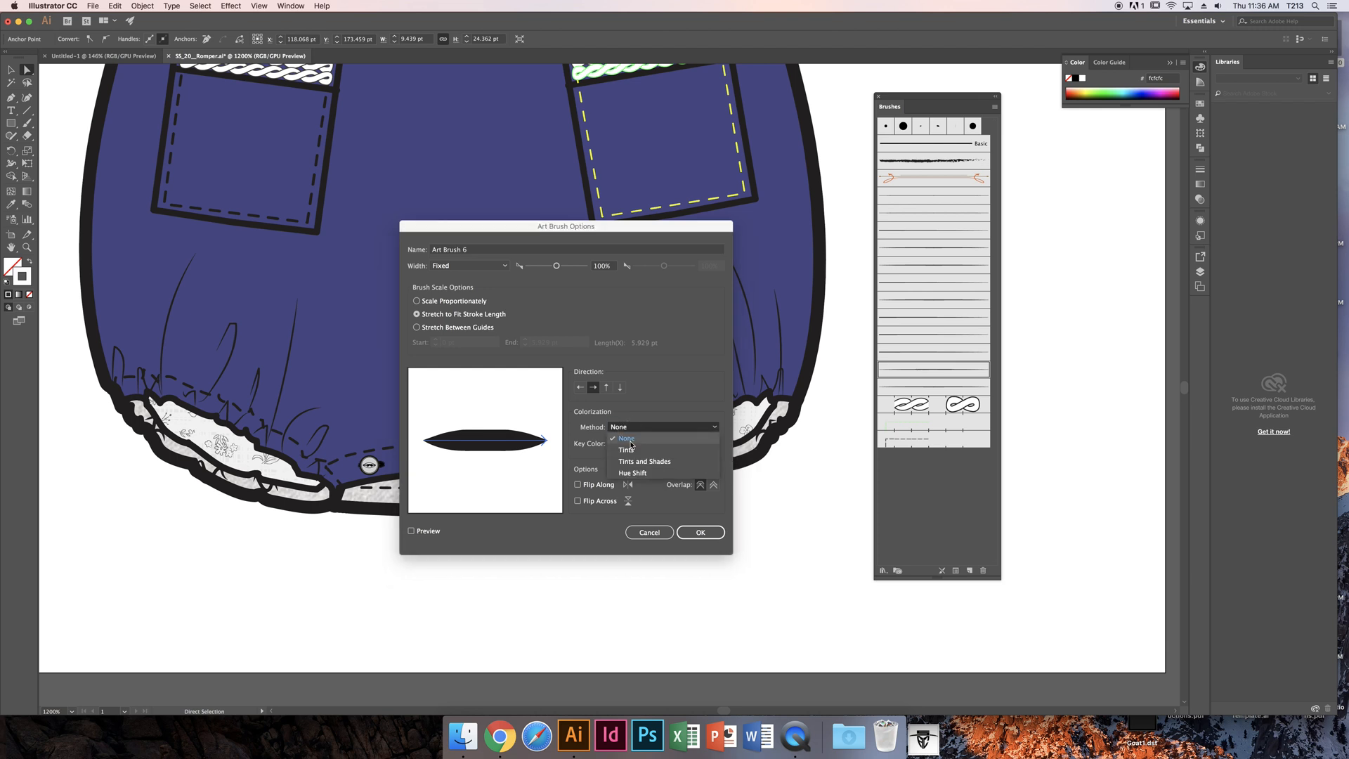
pyautogui.click(631, 441)
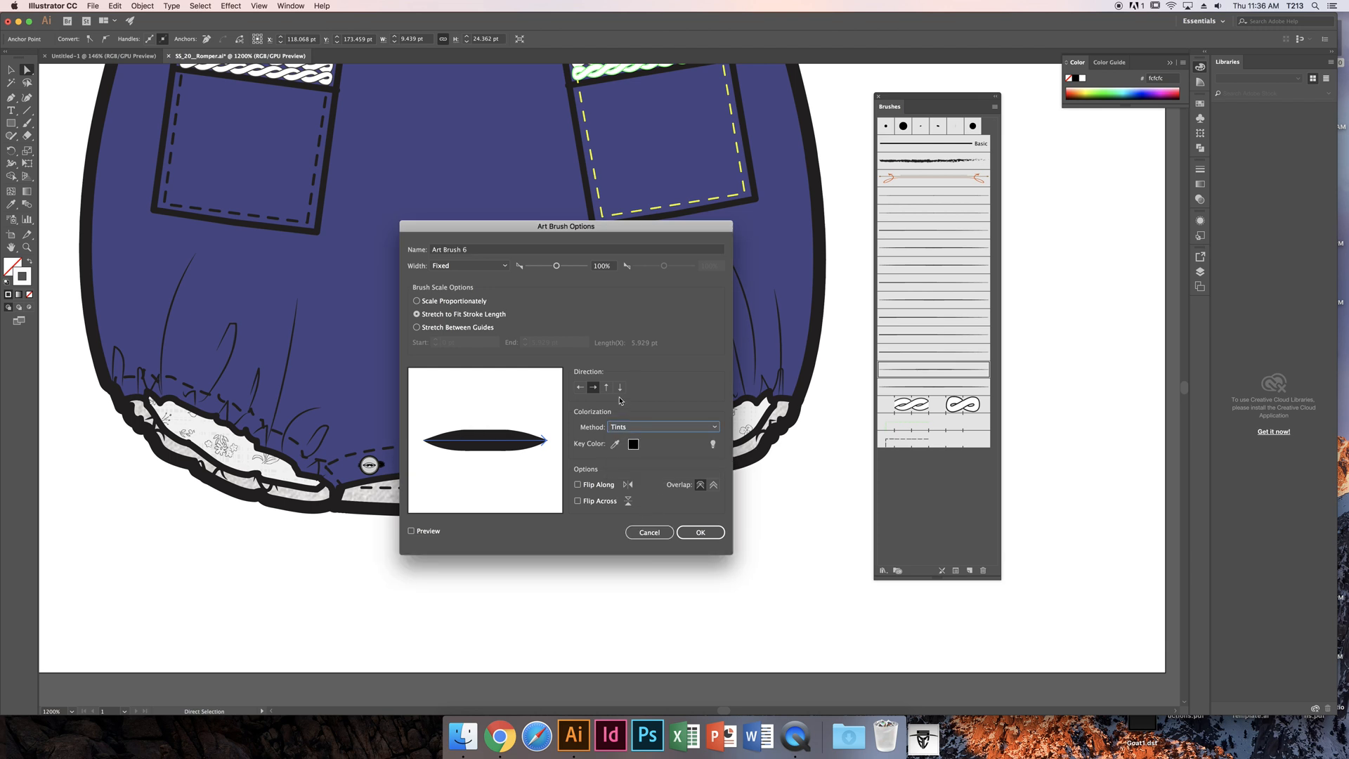
pyautogui.click(700, 531)
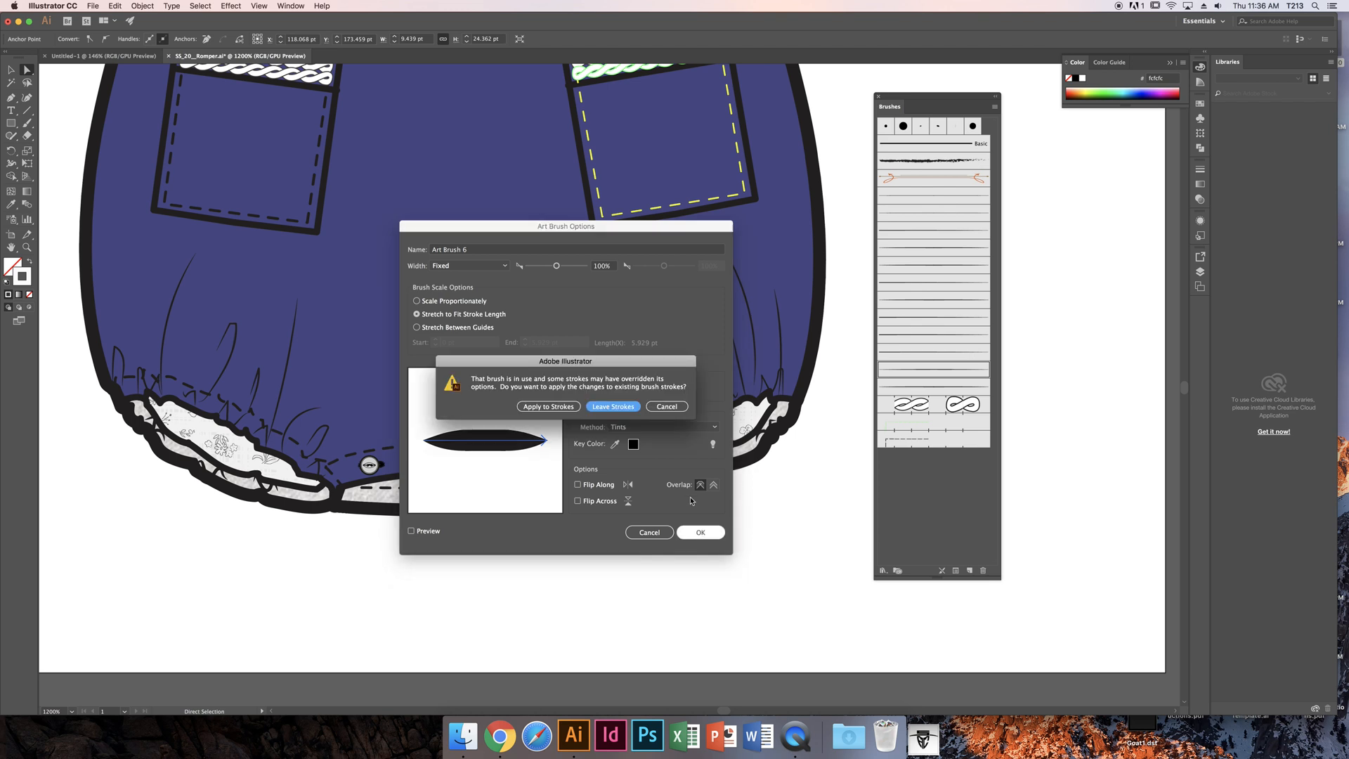
pyautogui.click(554, 408)
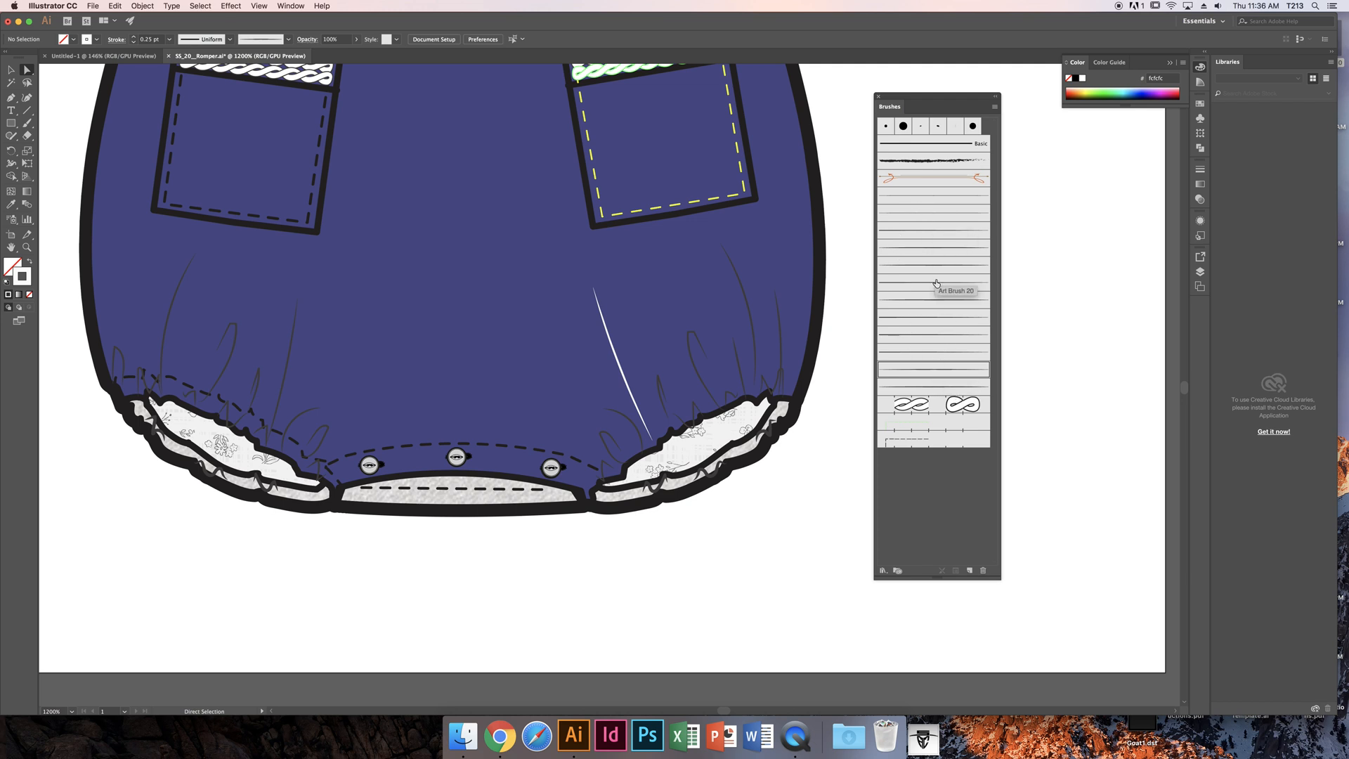
# - Check which art brush the short gather line beside the white one uses, and review the whole romper
pyautogui.click(660, 407)
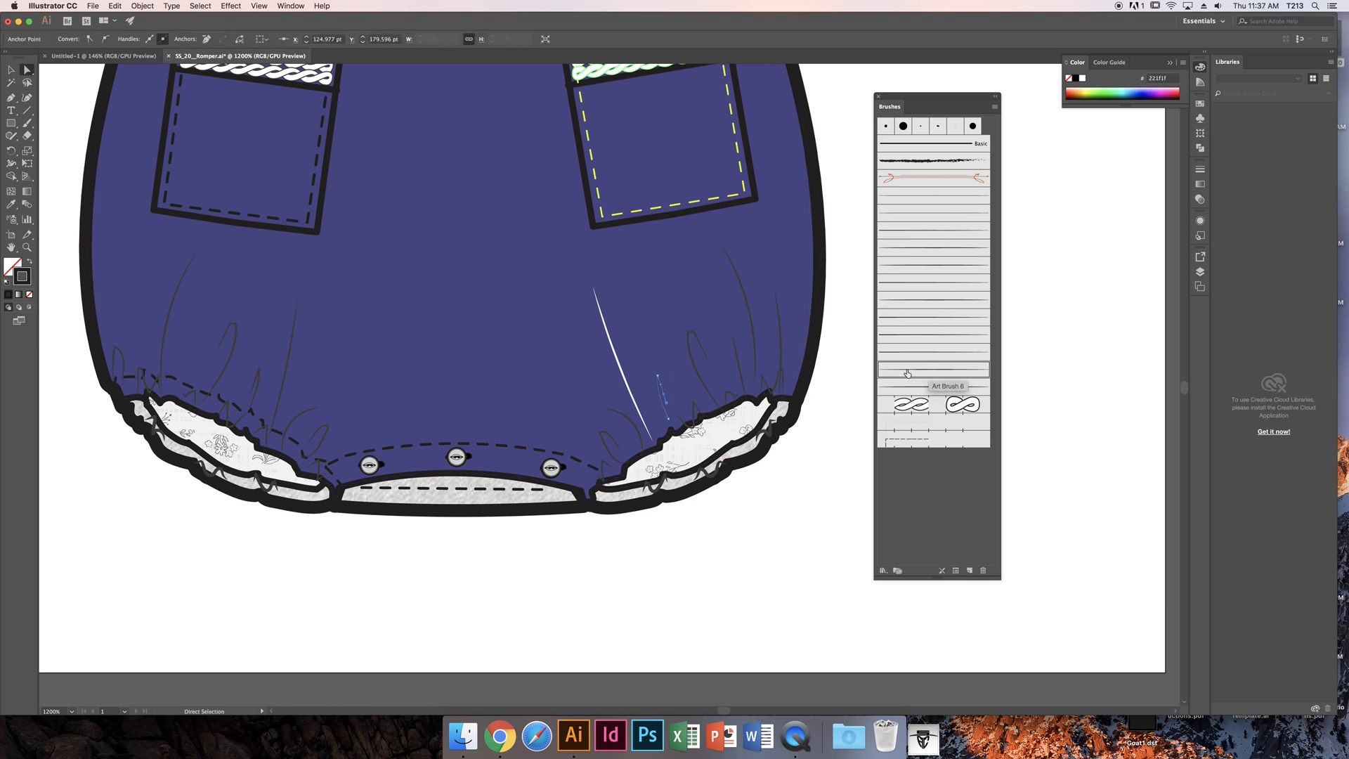
pyautogui.press('super+0')
pyautogui.press('super+minus')
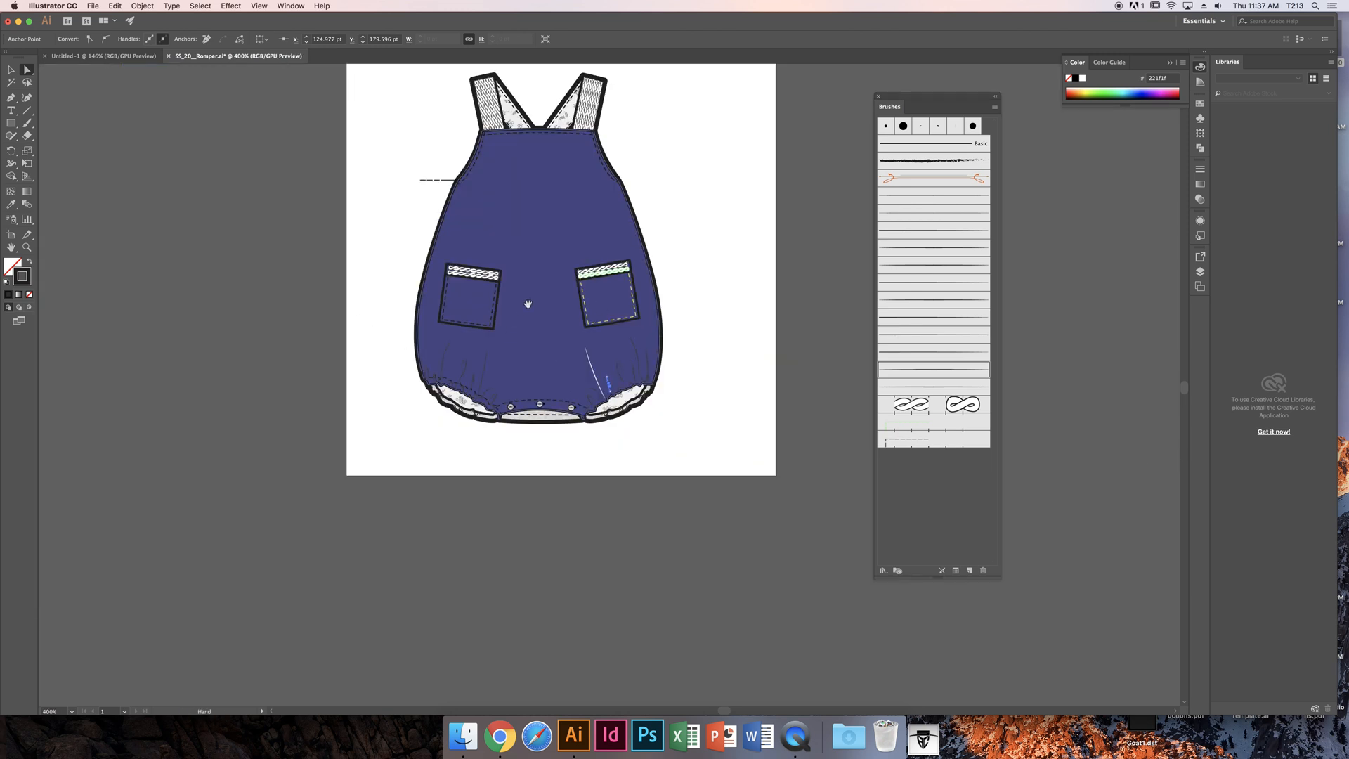
pyautogui.moveTo(527, 302); pyautogui.dragTo(520, 400)
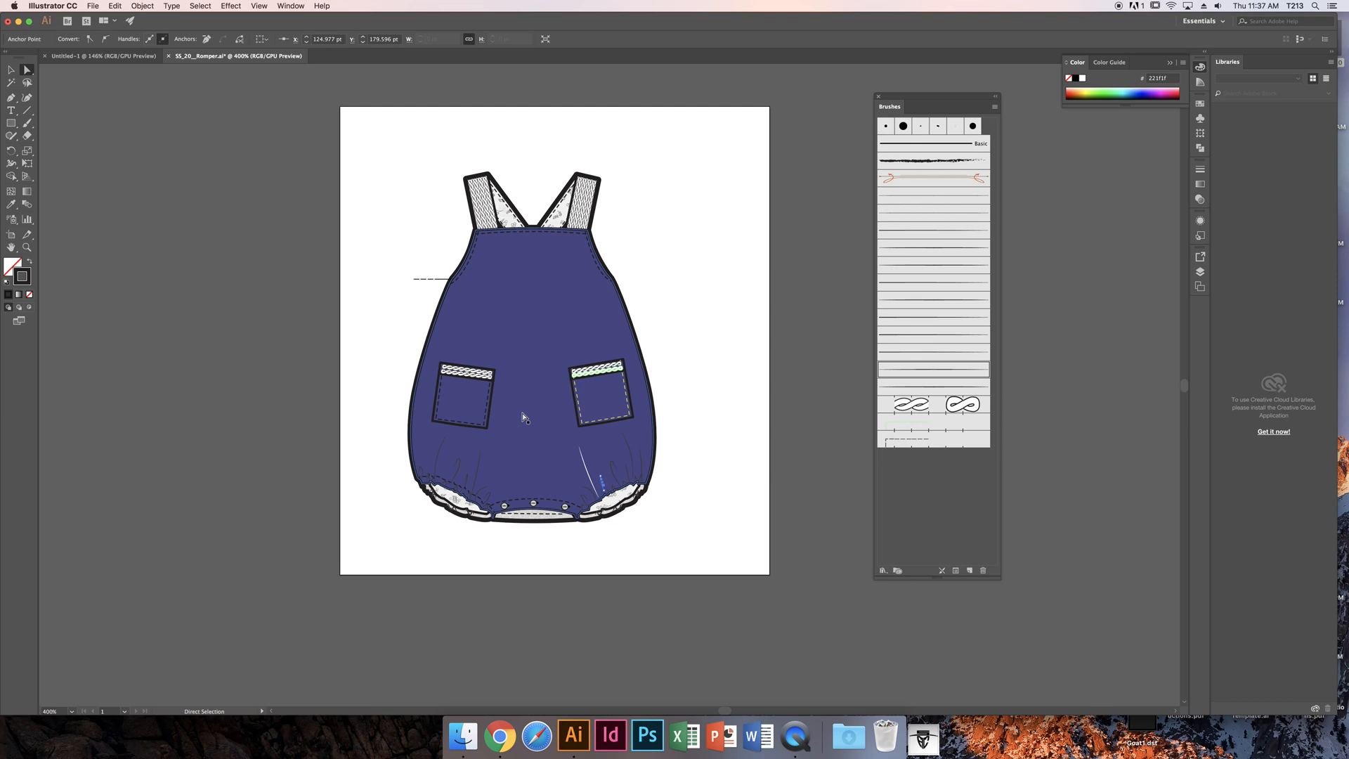